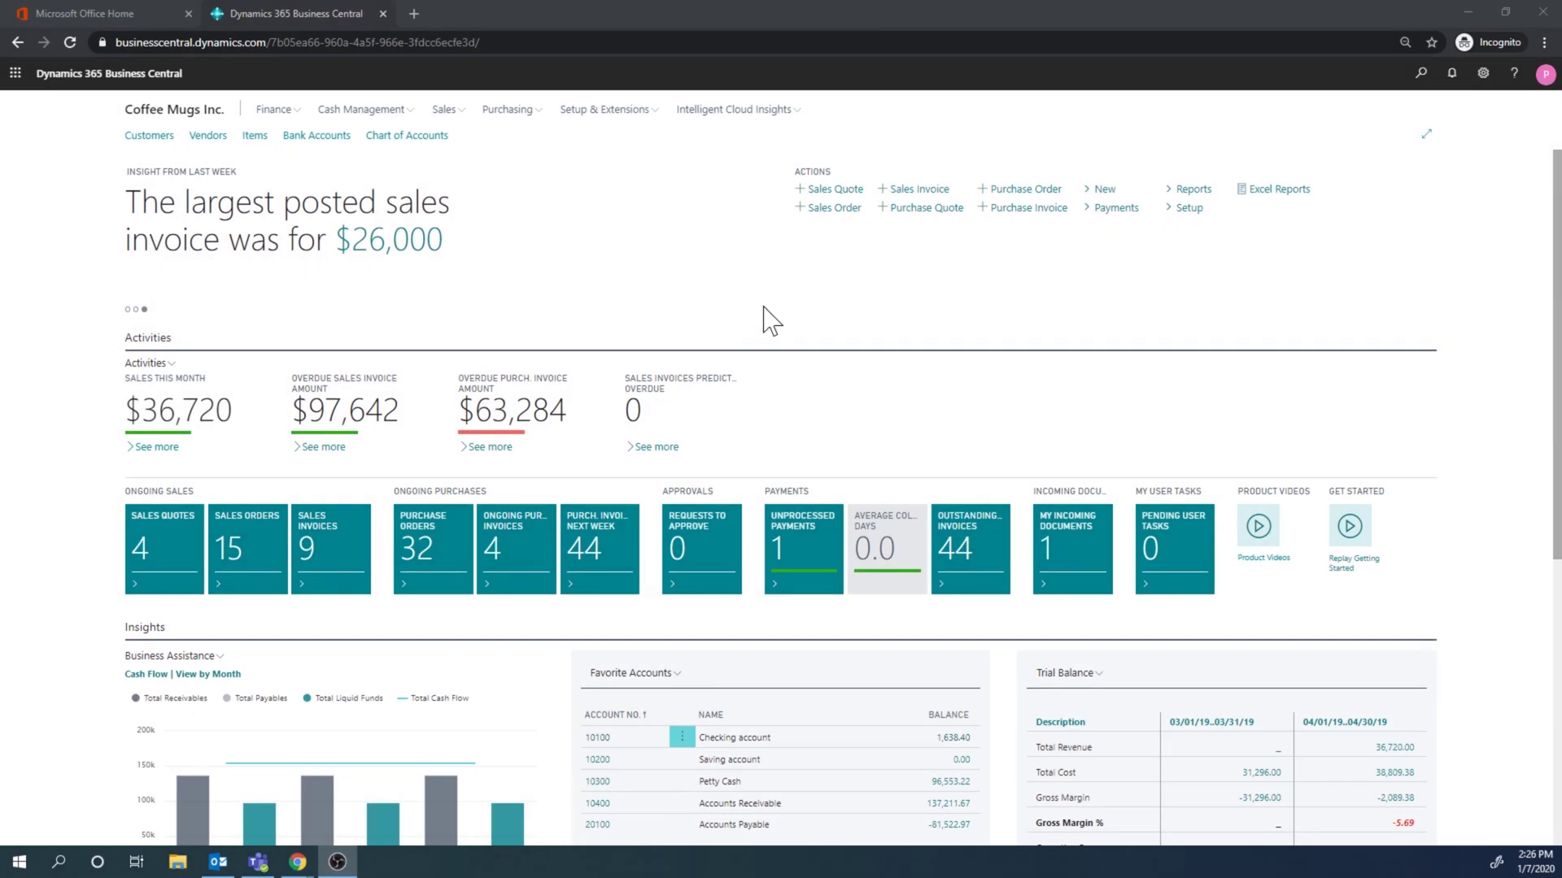
Search Tell Me for 'salespe' and open the Salespeople/Purchasers list.
left_click(1421, 73)
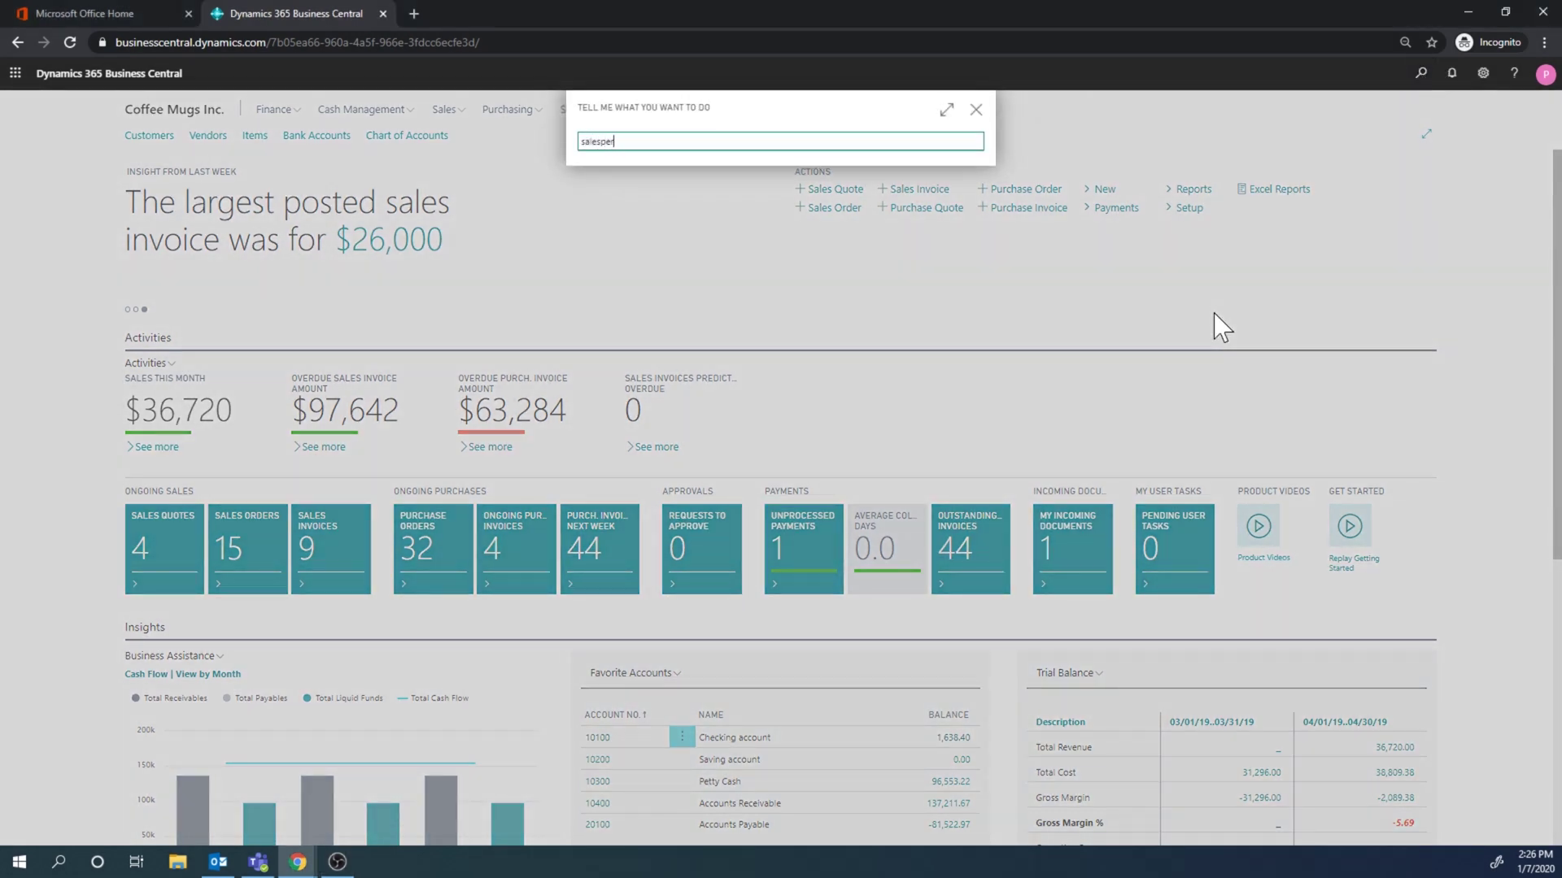
type("salesper")
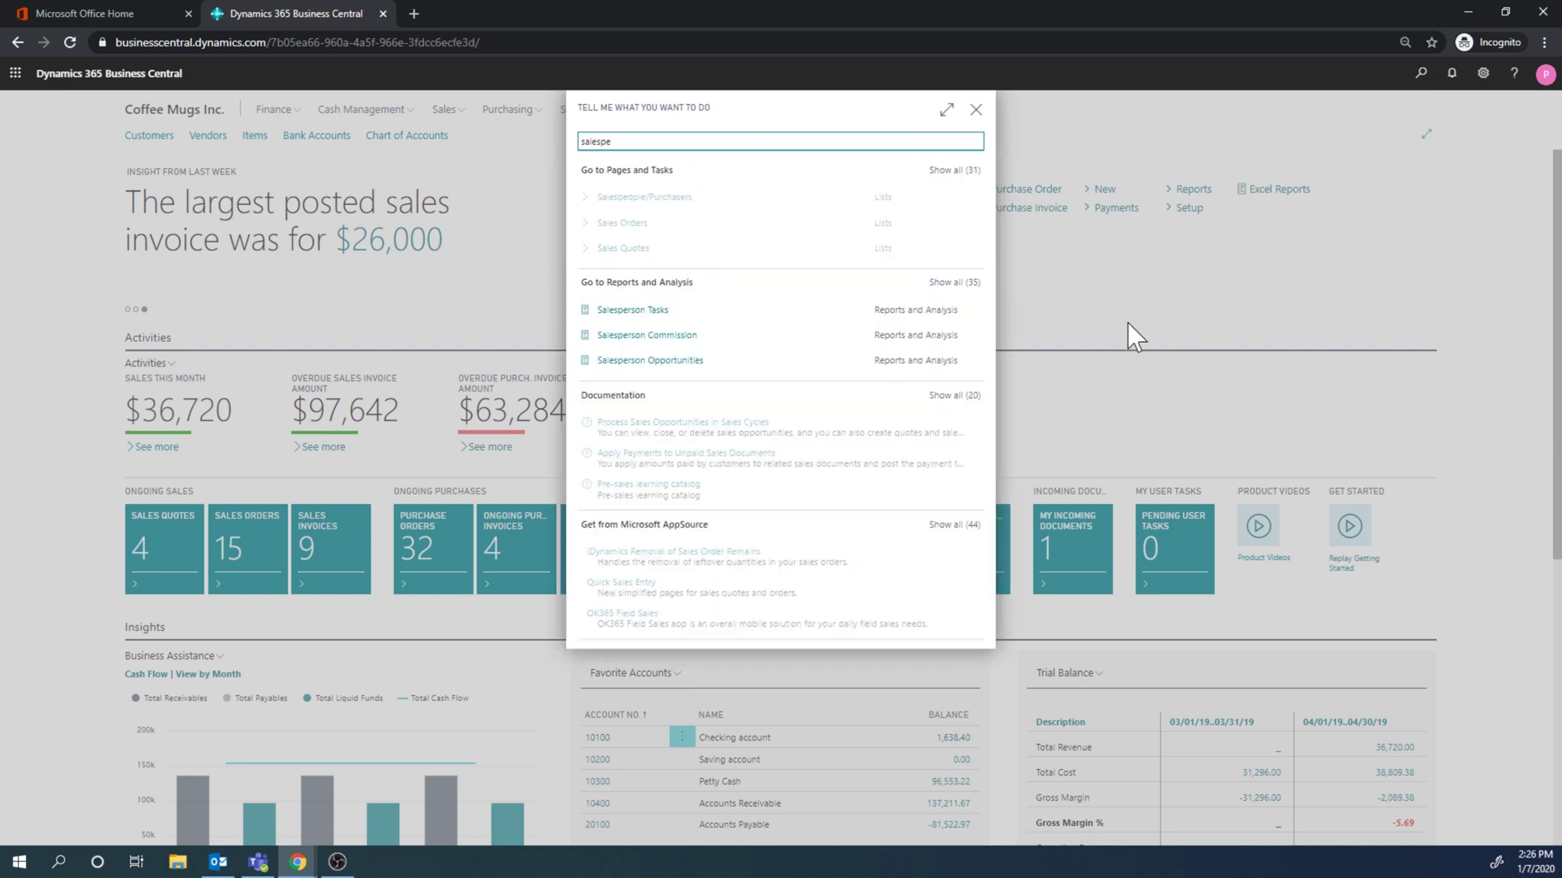
key("BackSpace")
left_click(688, 198)
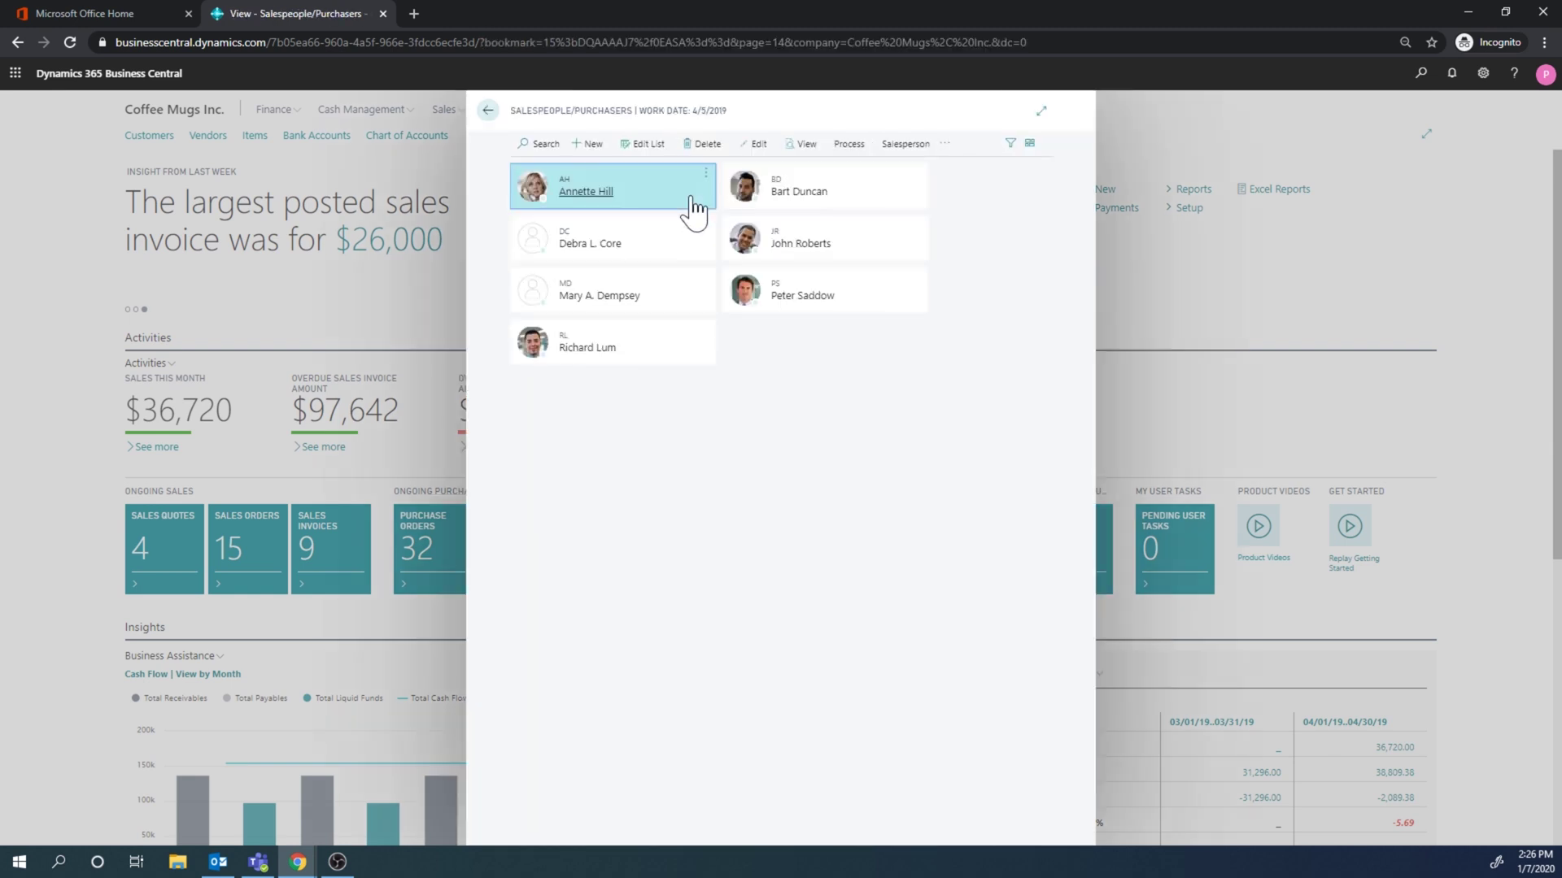
Open salesperson PS's card and show its related records under Navigate > Salesperson.
left_click(798, 307)
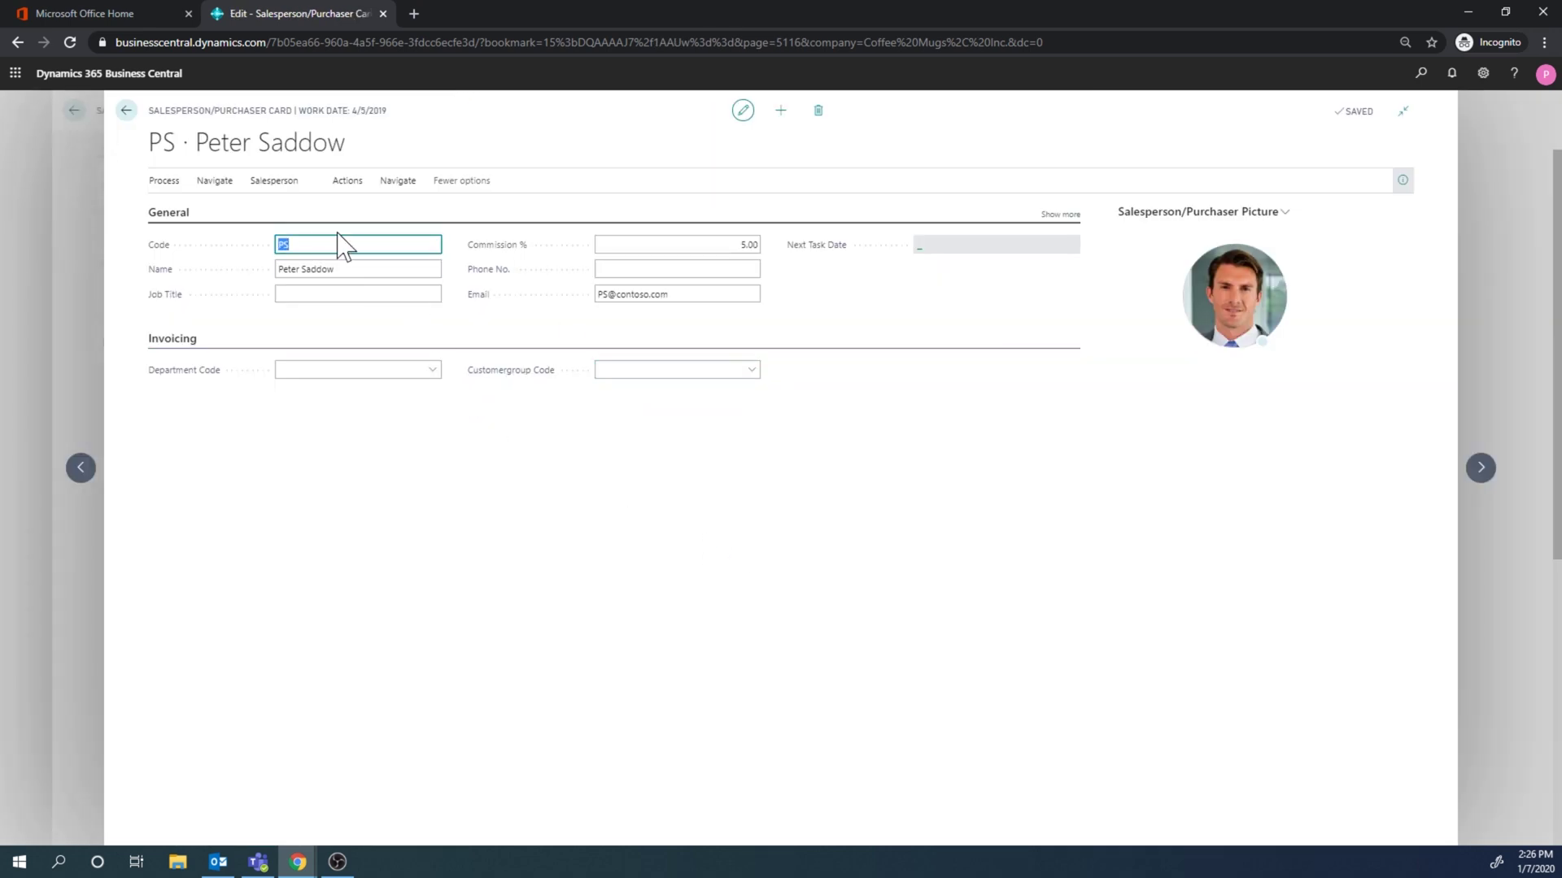
left_click(399, 182)
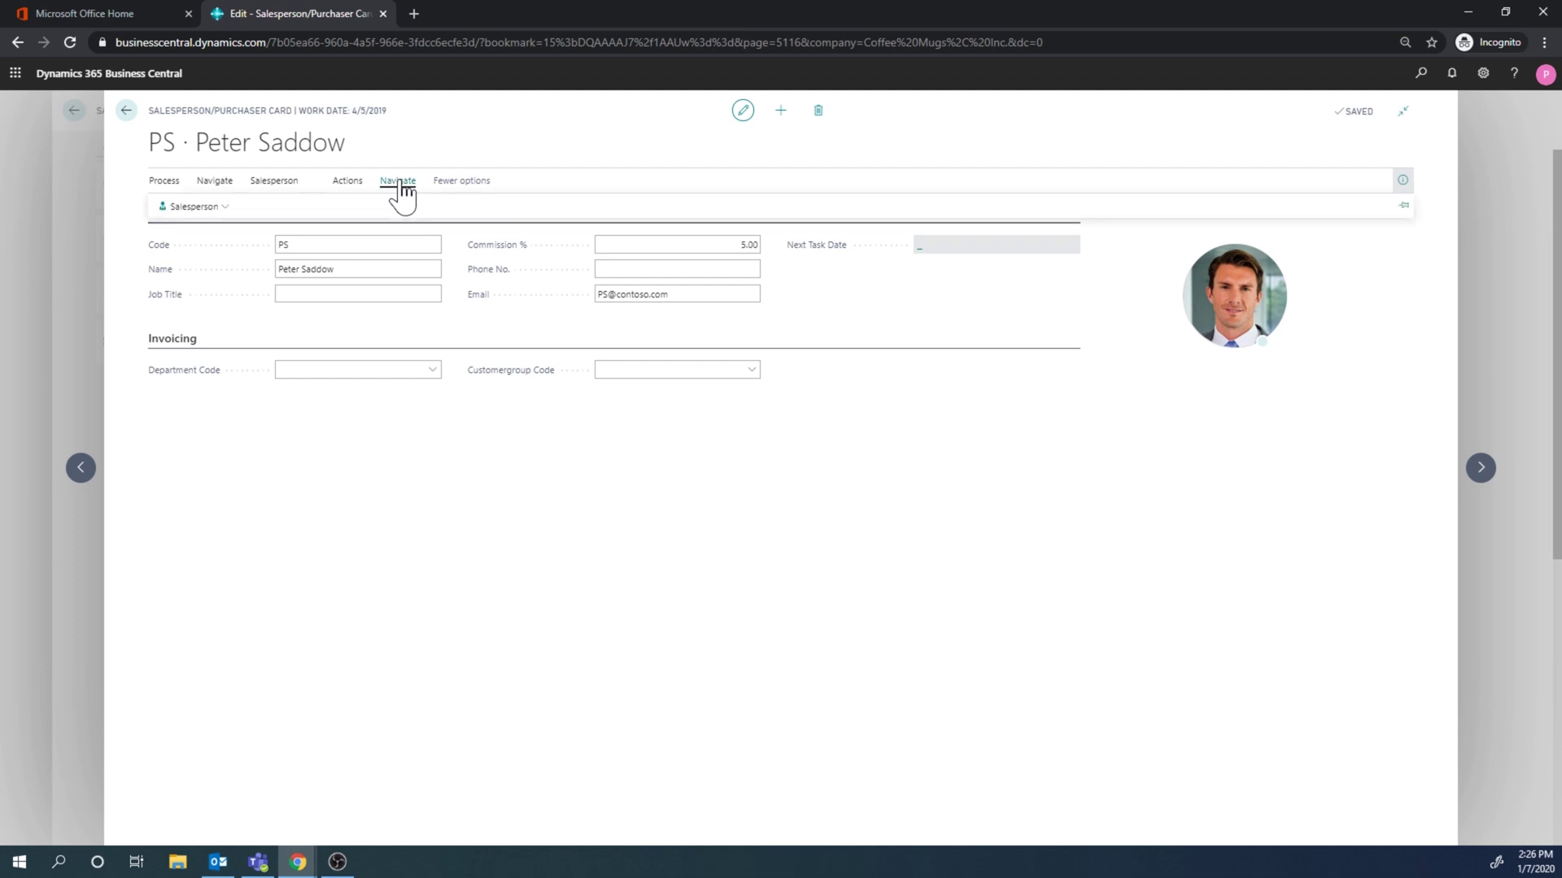
left_click(222, 210)
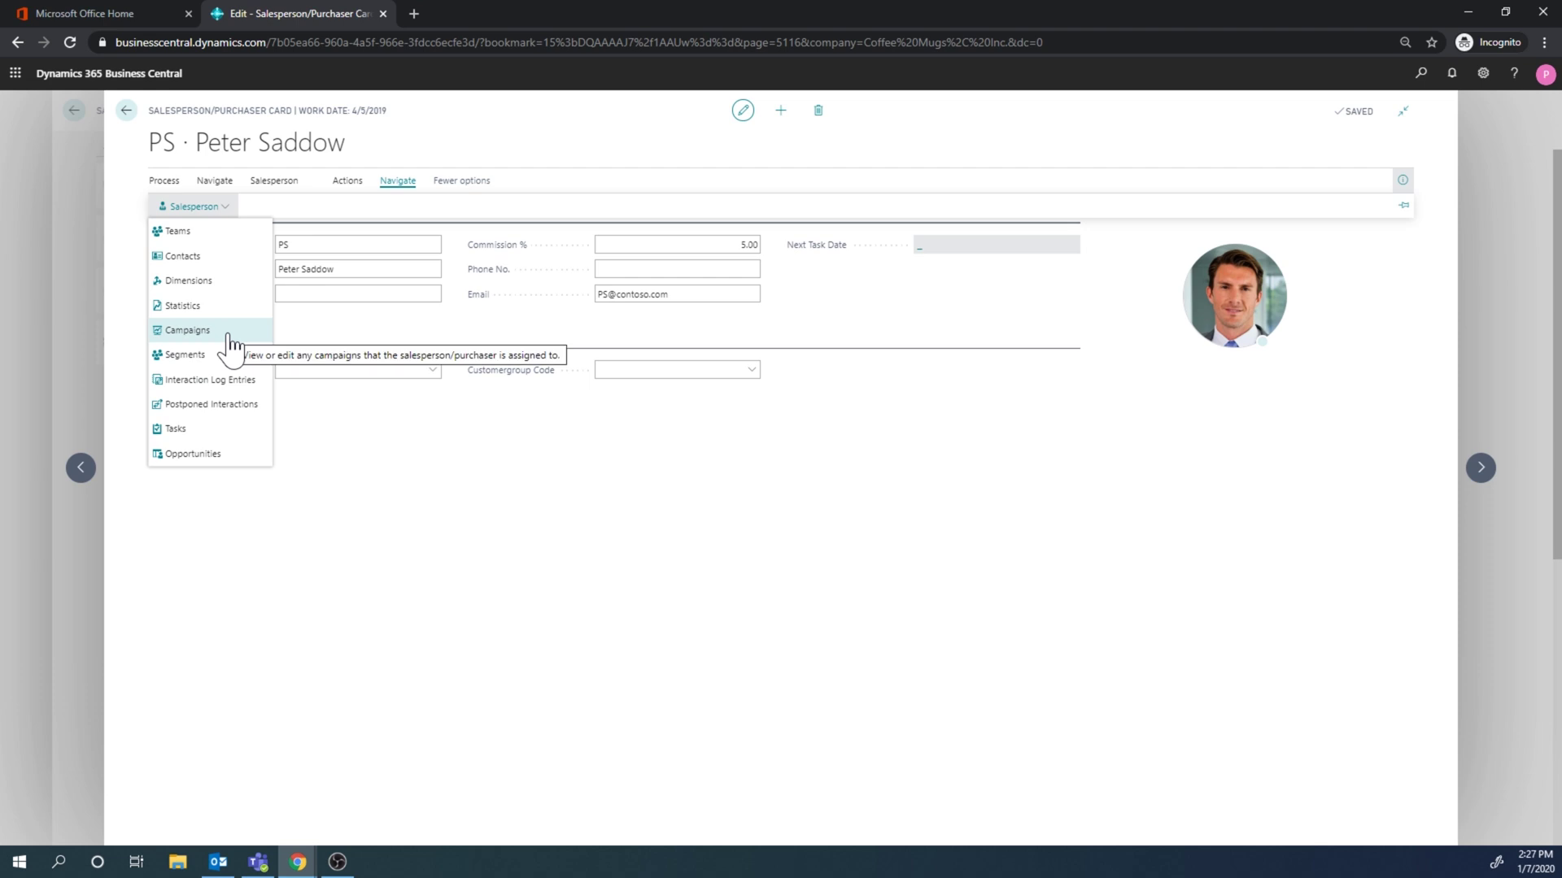
left_click(207, 456)
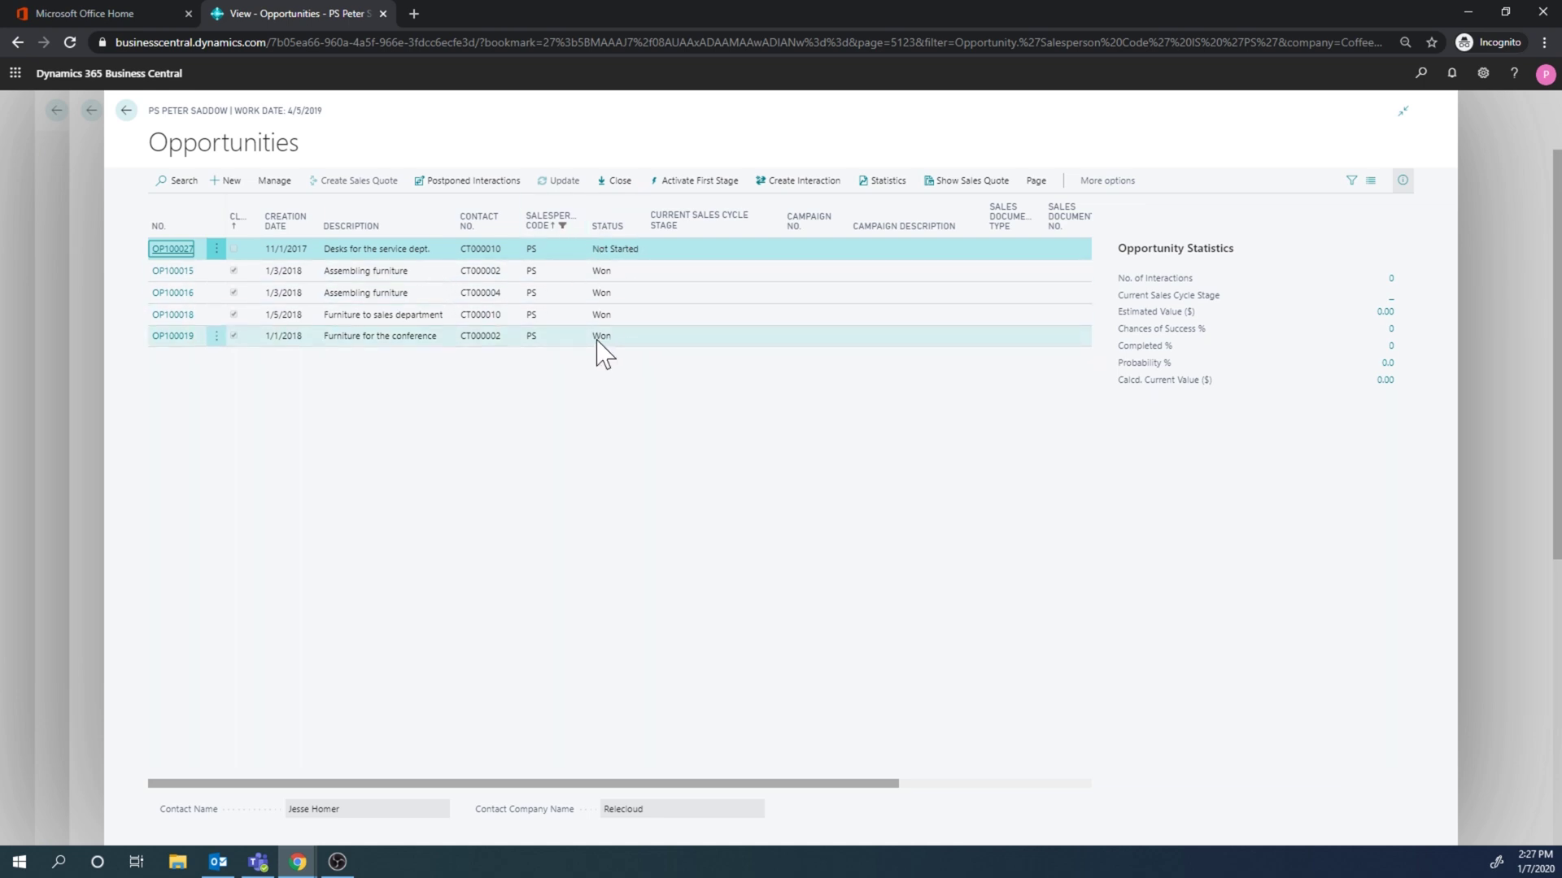
left_click(433, 277)
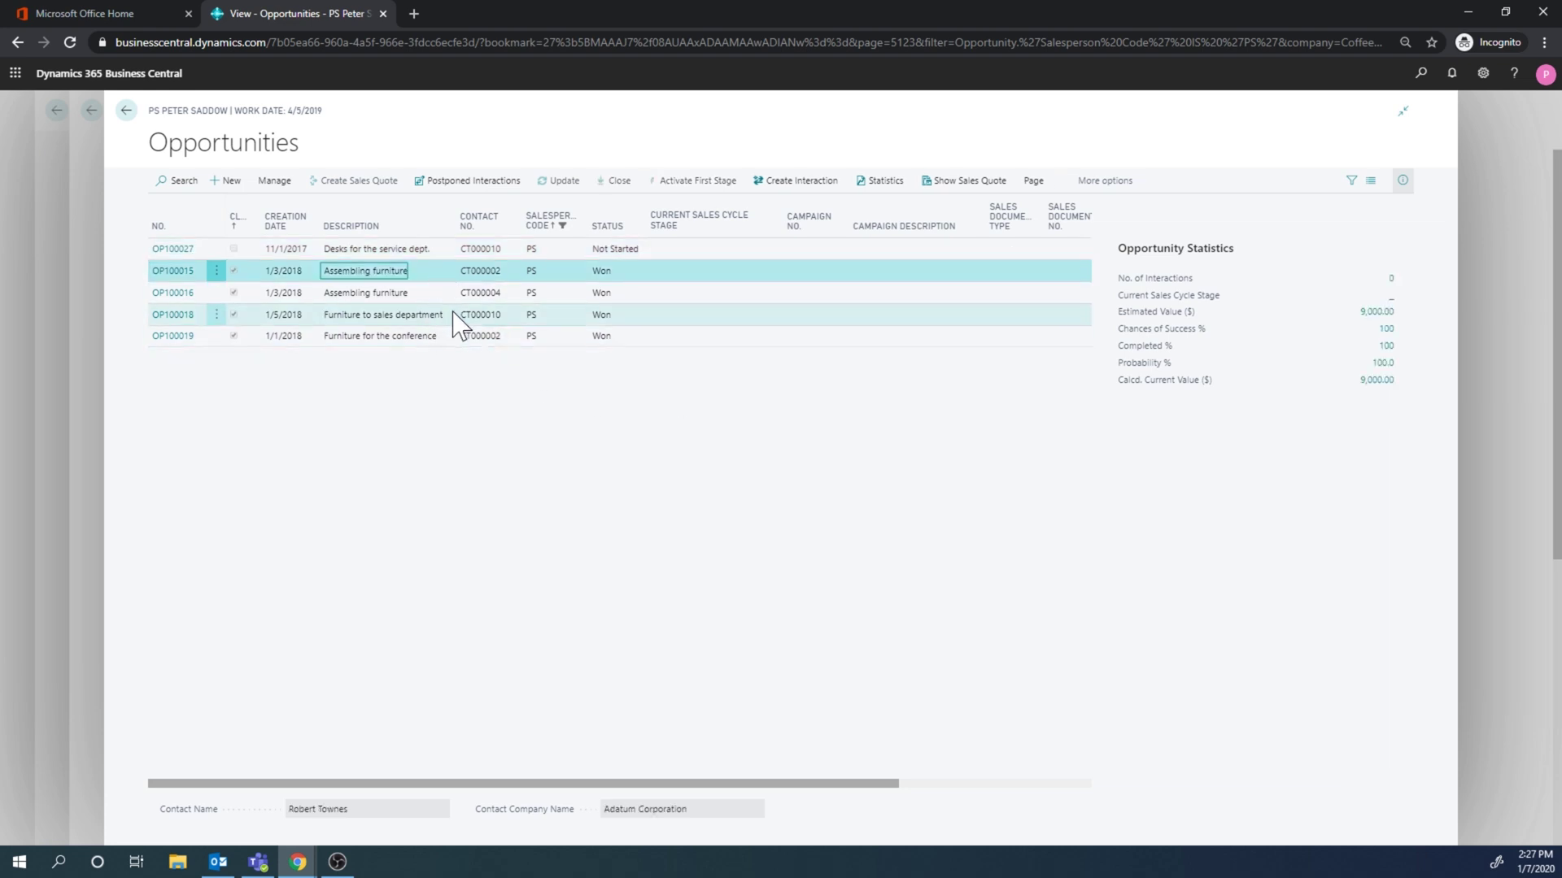
left_click(453, 315)
left_click(427, 291)
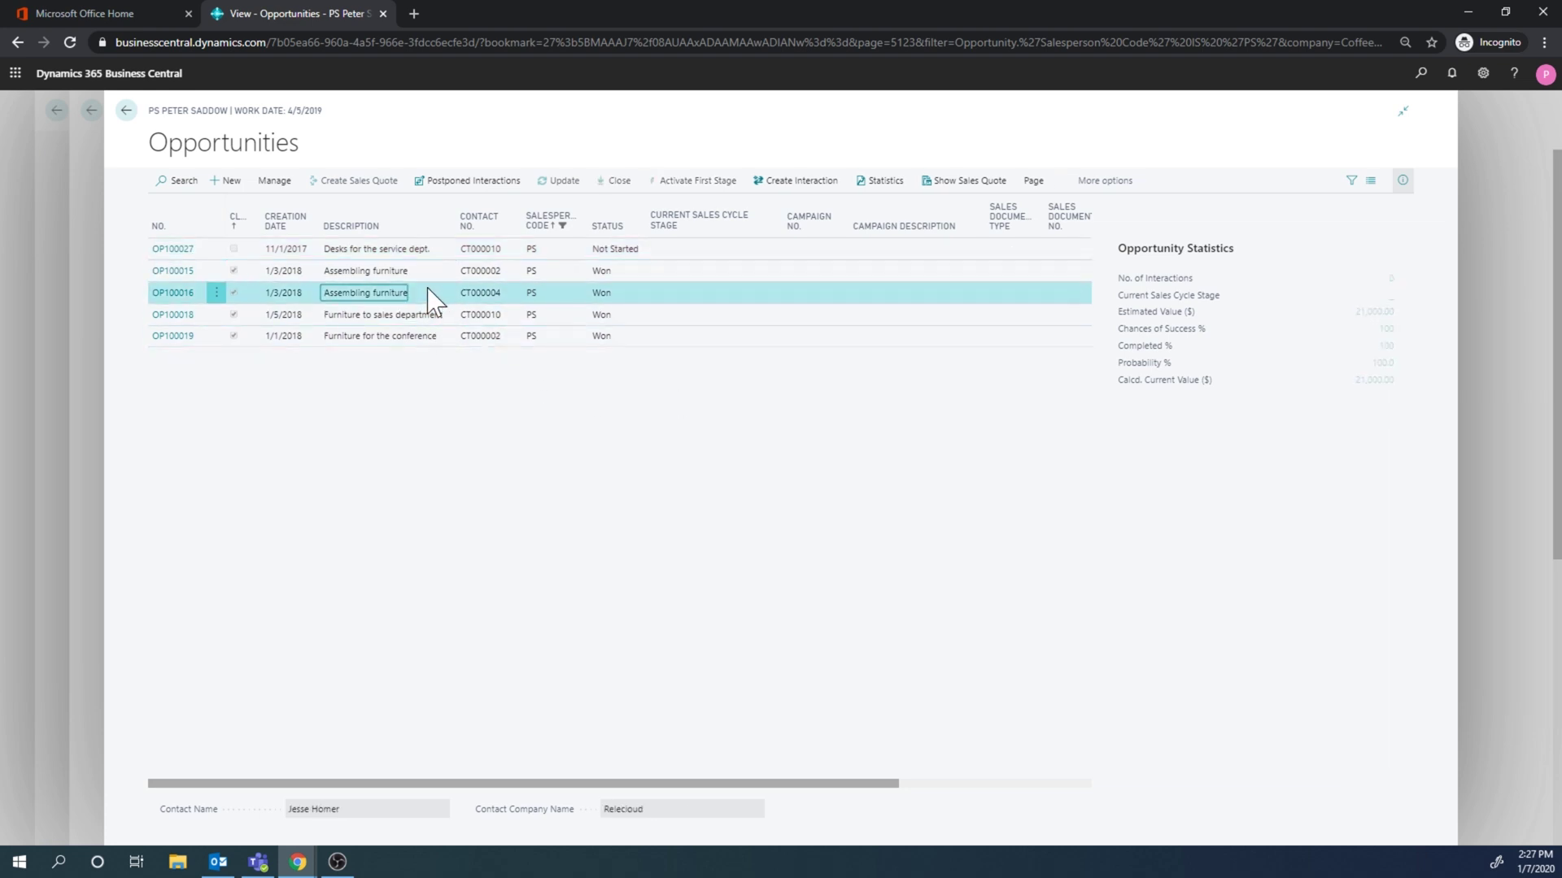
left_click(443, 340)
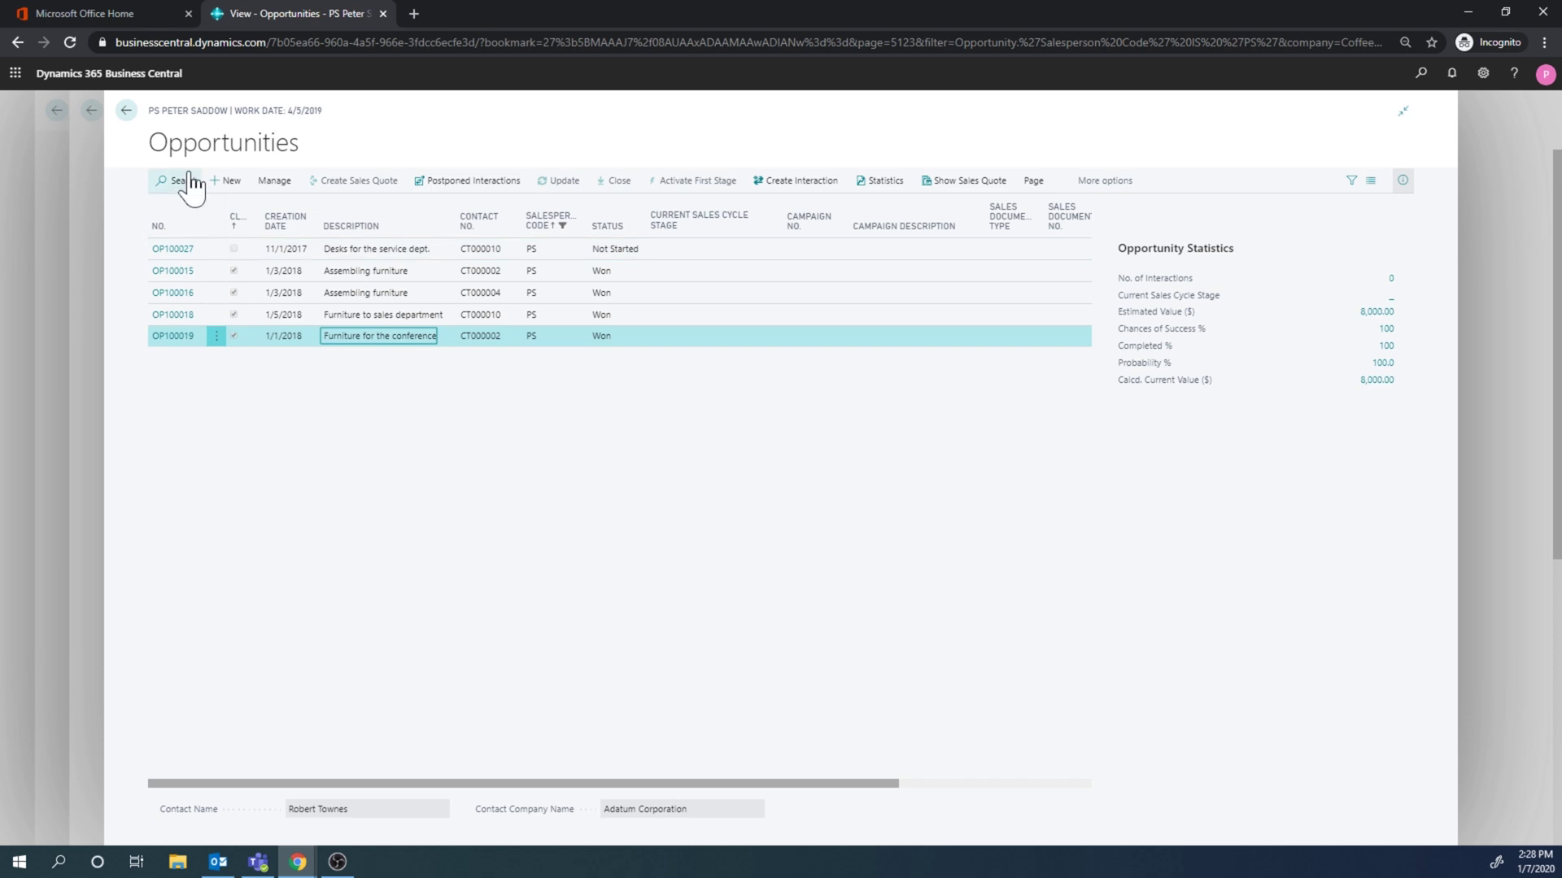
left_click(127, 110)
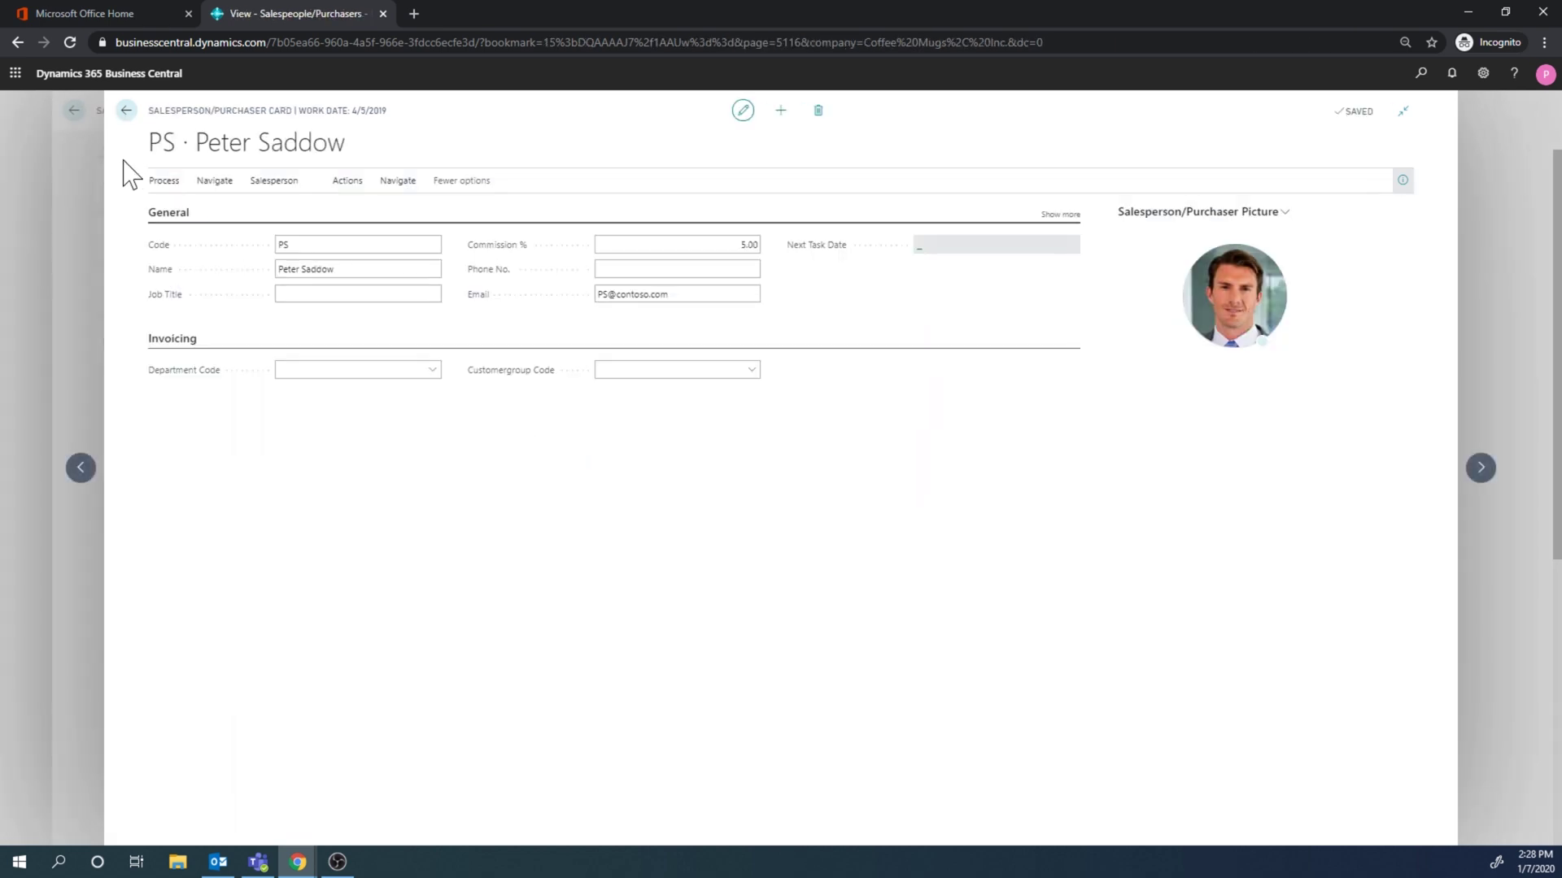
Leave the salesperson card and return through the salespeople list to the Role Center.
left_click(171, 182)
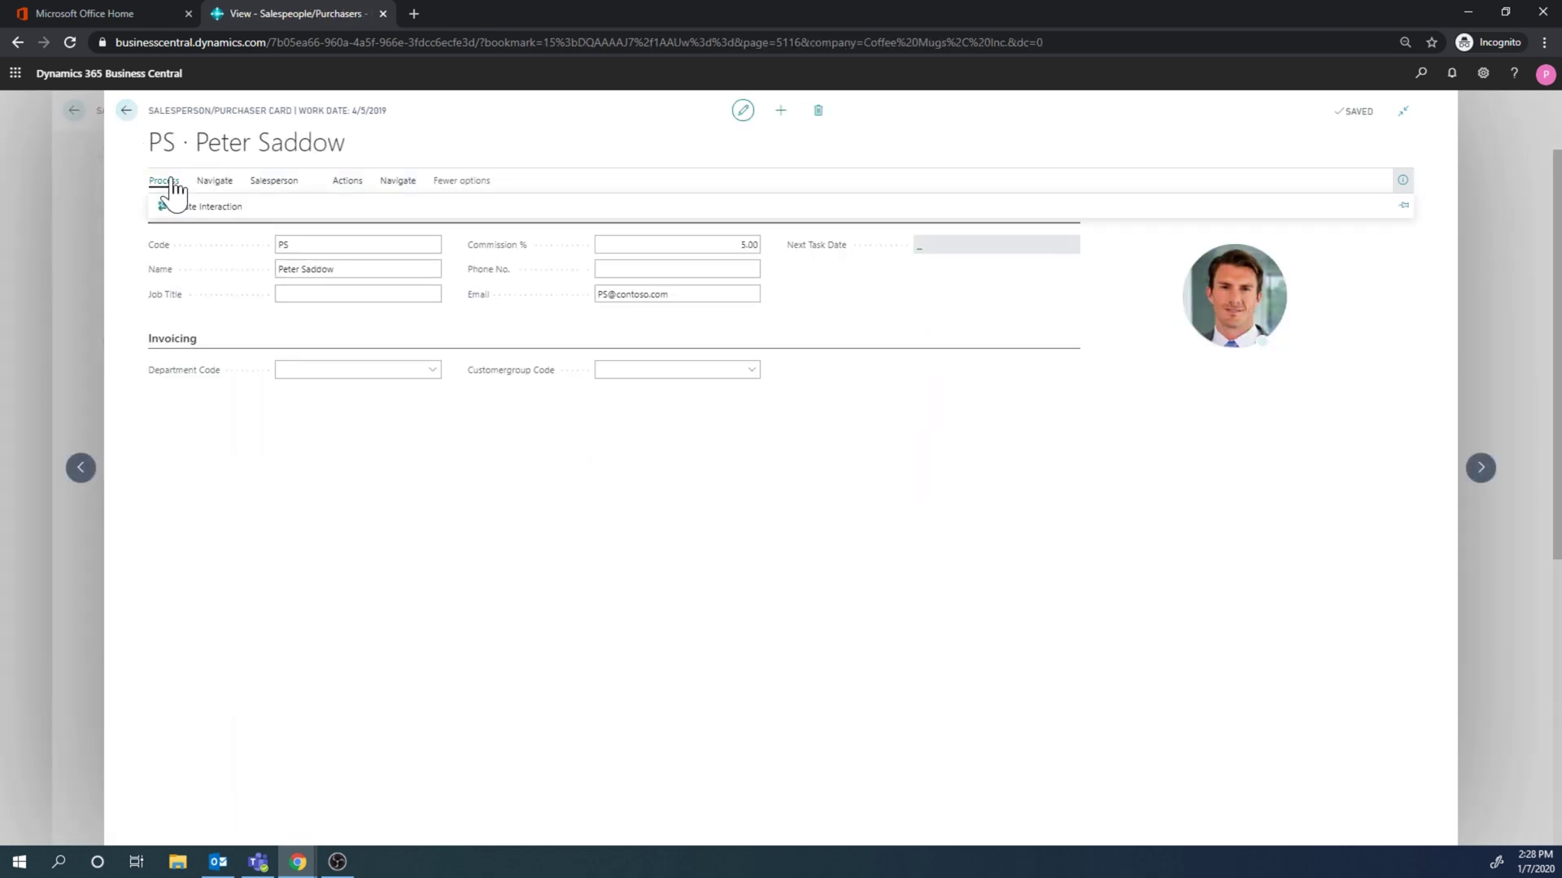
left_click(126, 111)
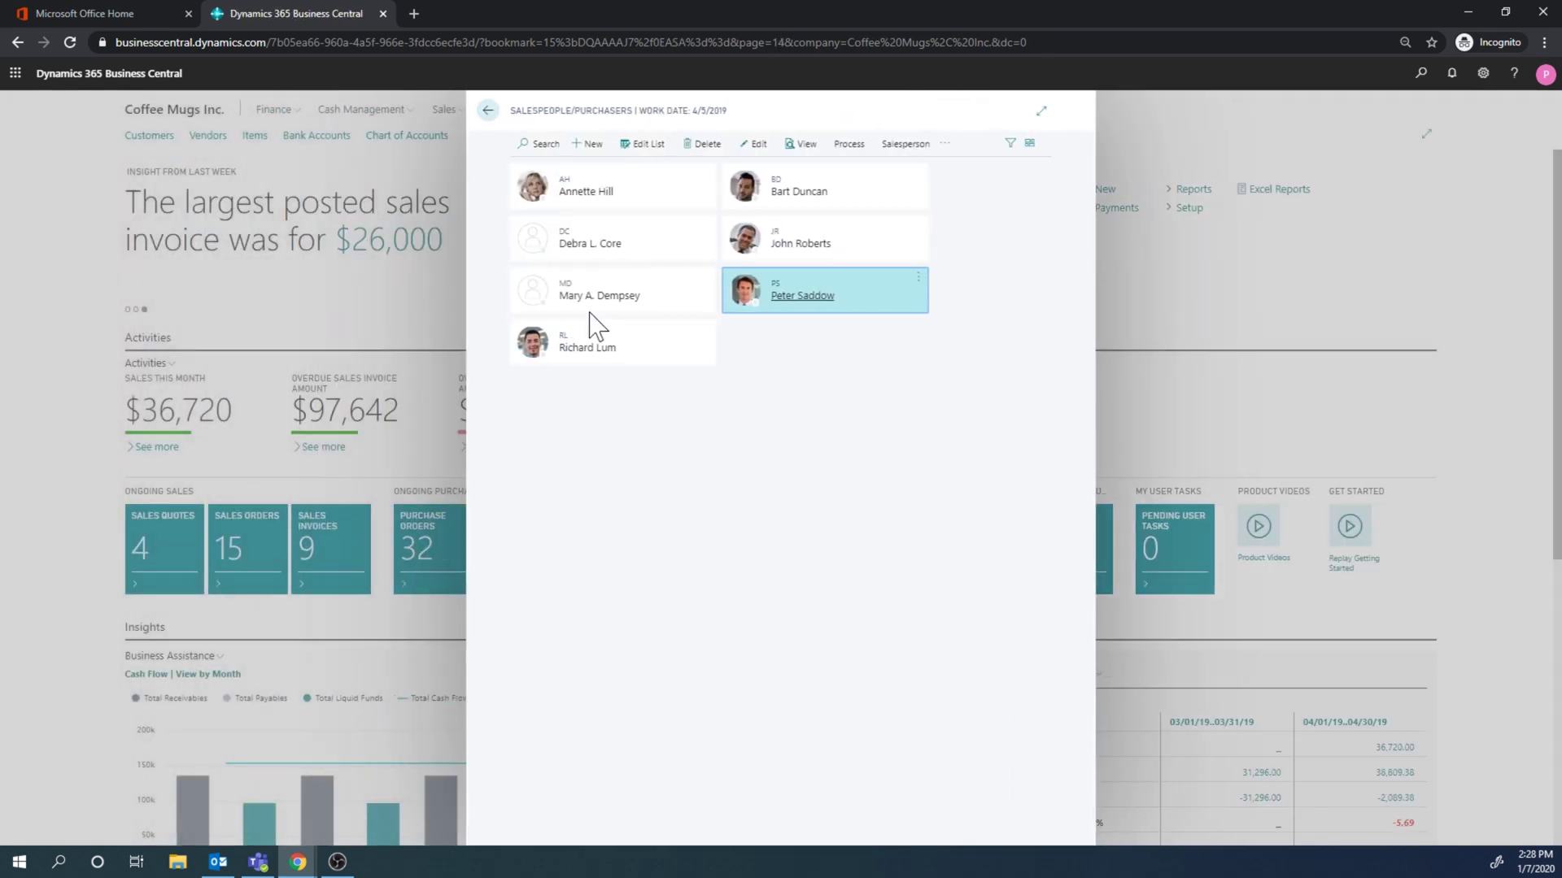
left_click(488, 111)
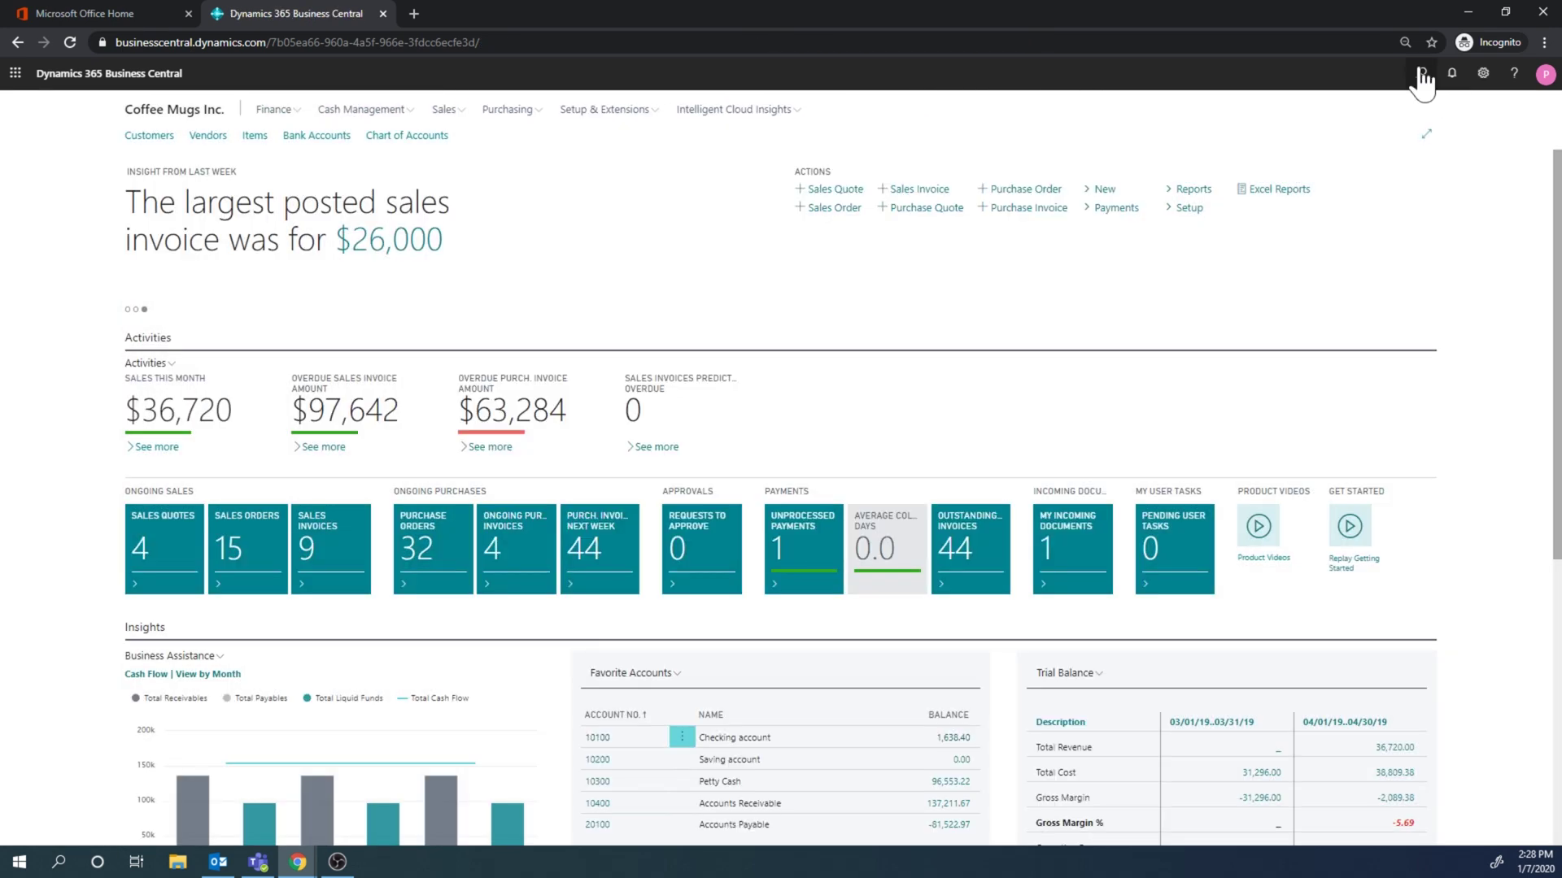
Search 'ca' to reach the Campaigns list and start a new Campaign Card.
left_click(1421, 73)
type("campaign")
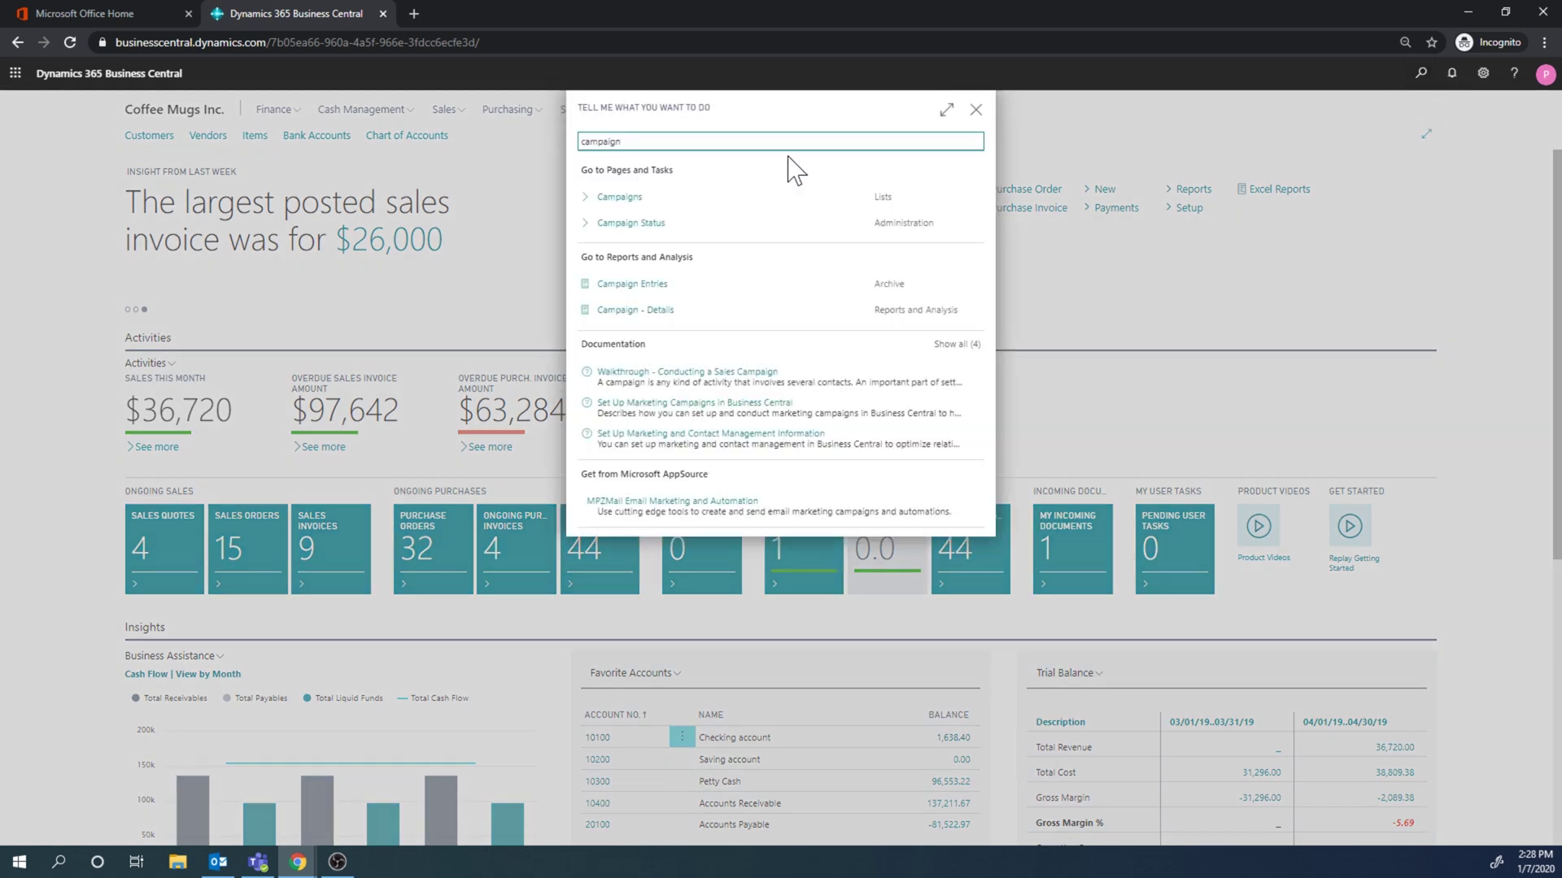
left_click(625, 198)
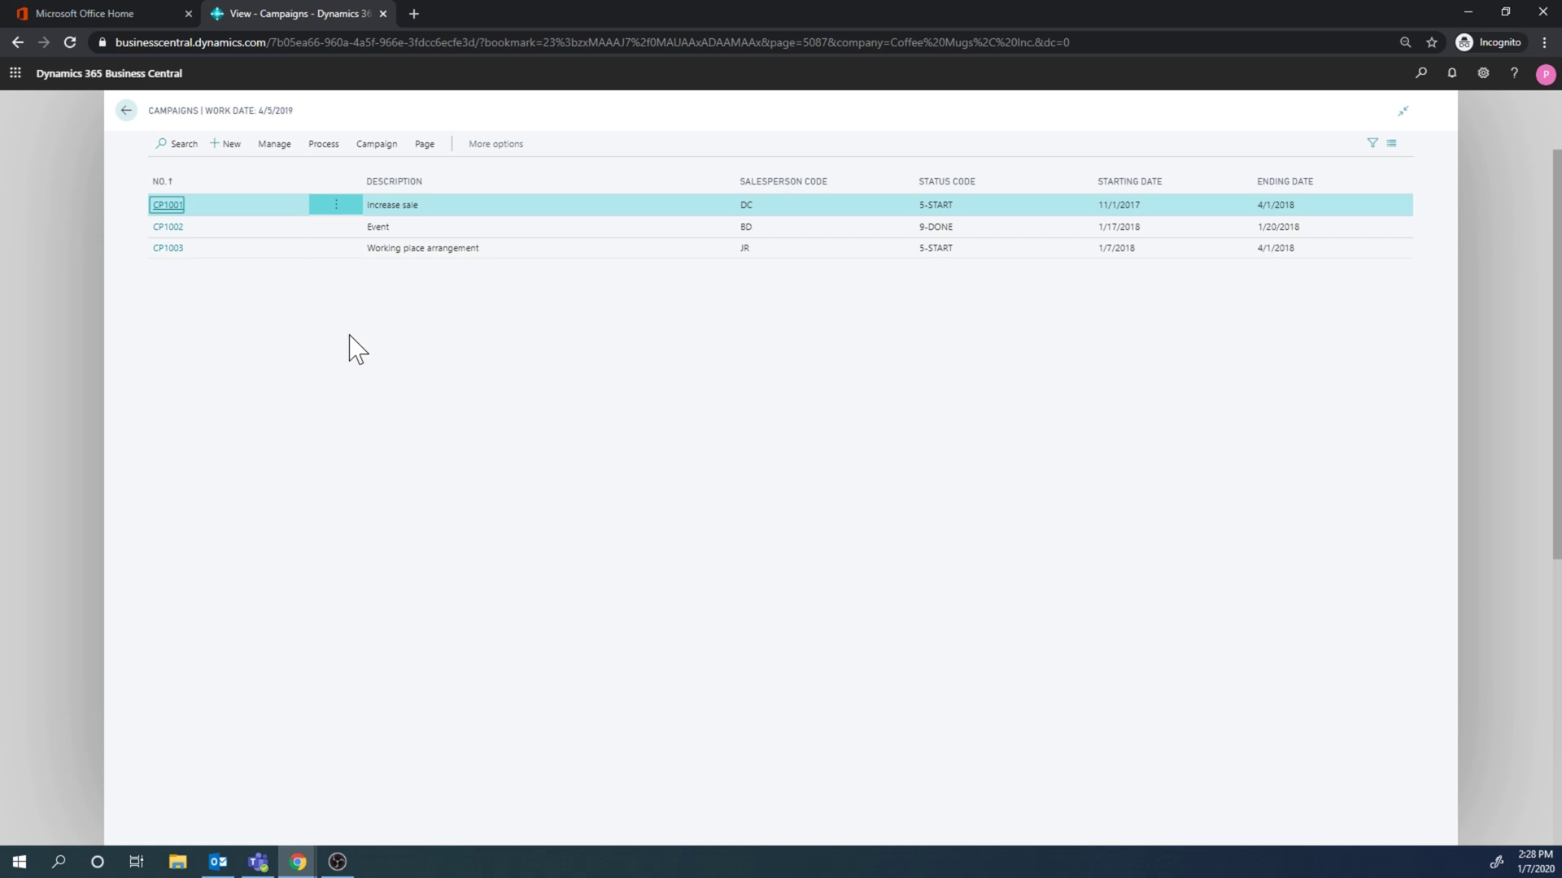
left_click(226, 144)
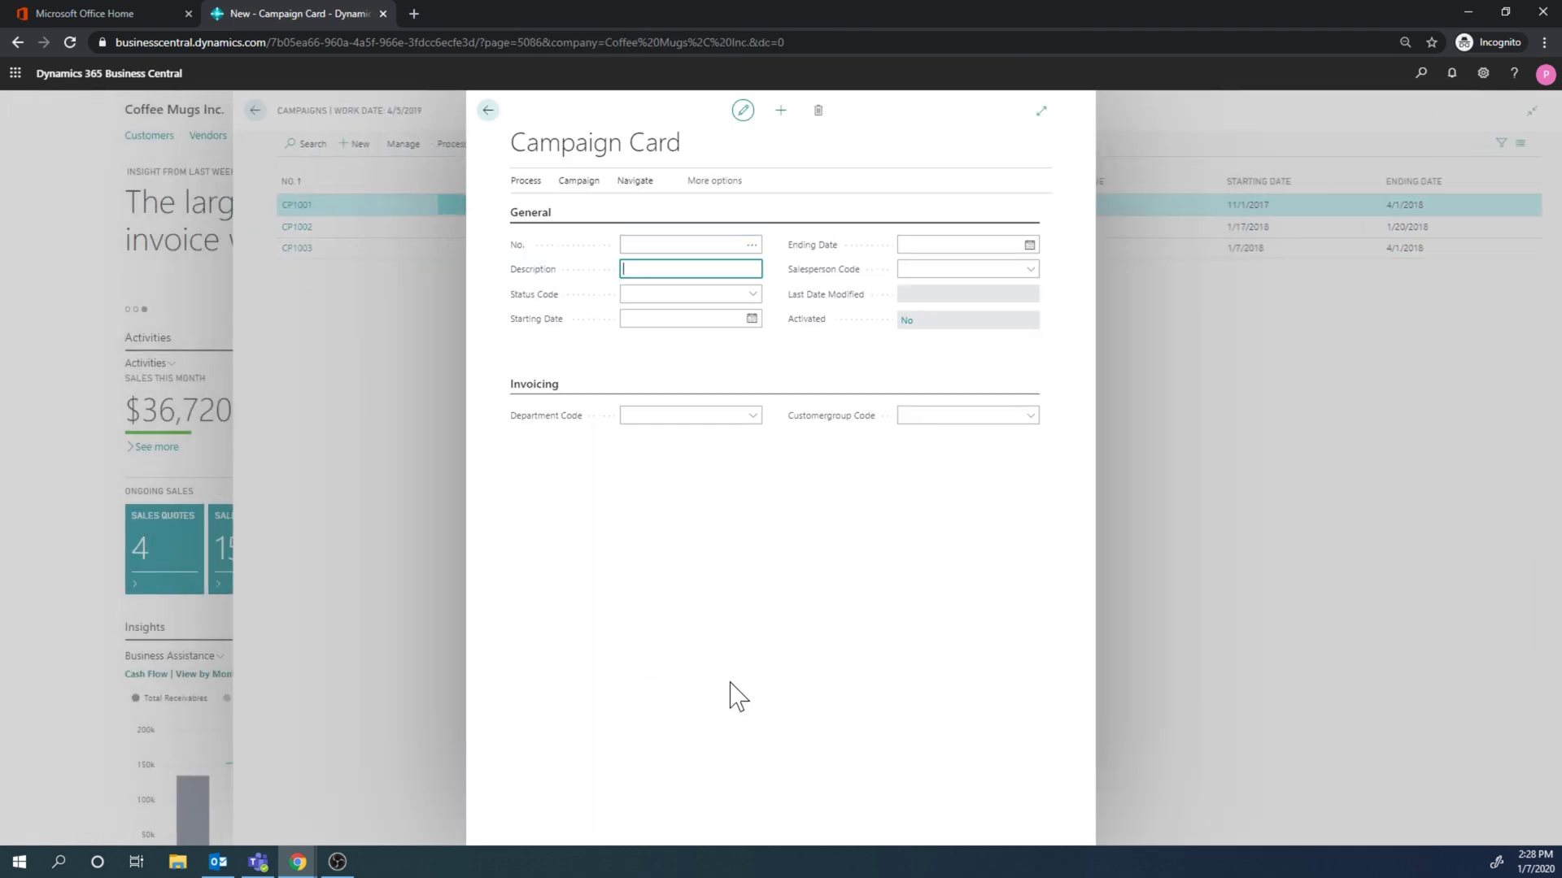
Accept campaign number CP0002, keep its description, and set status to 1-PLAN.
key("Tab")
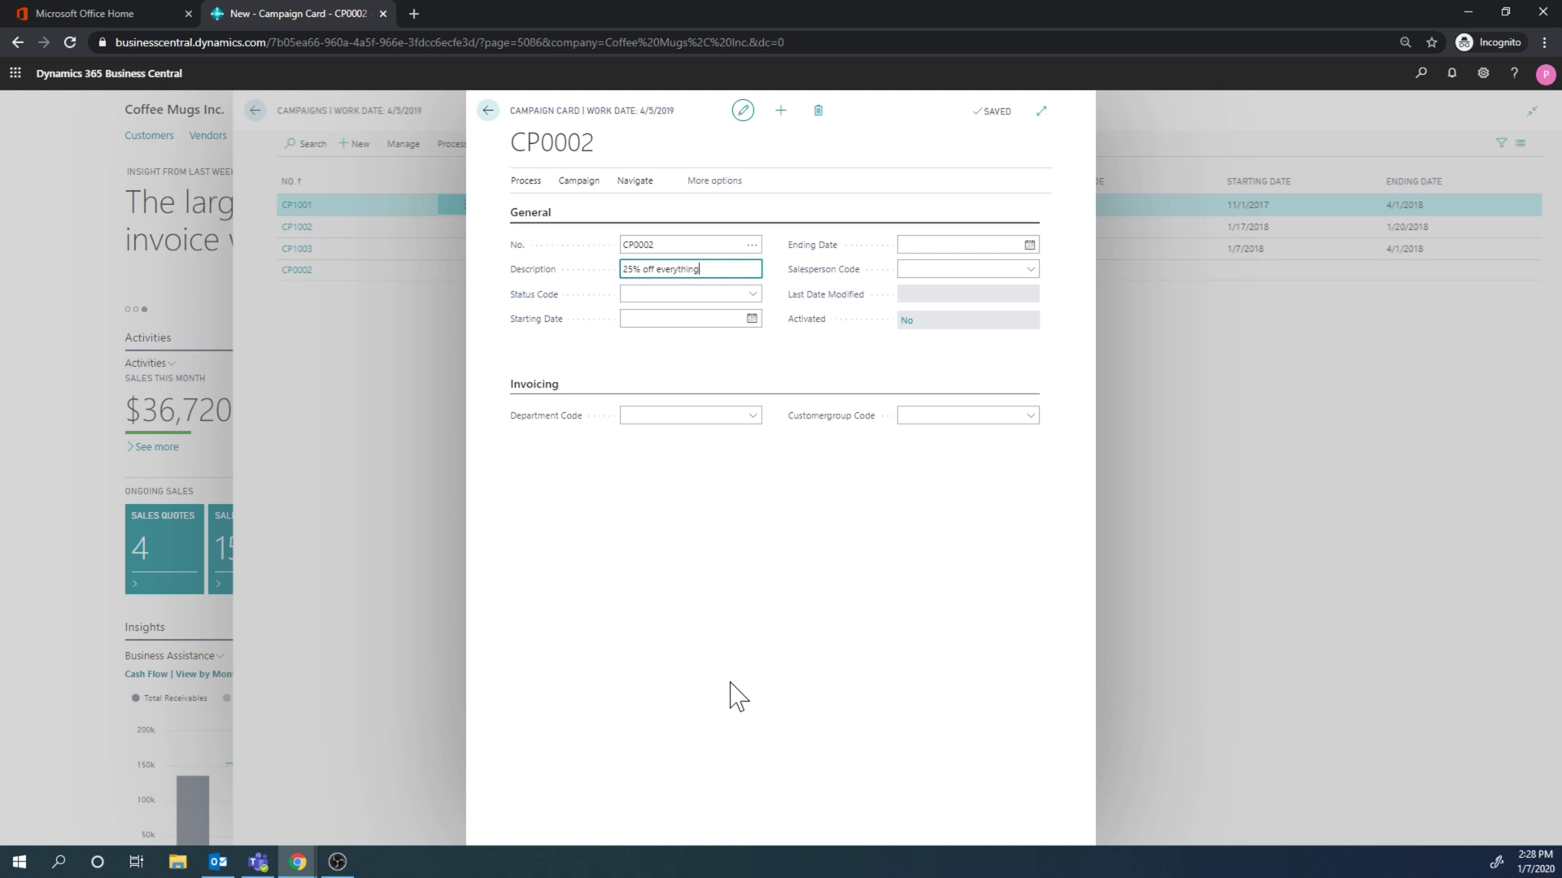
key("Tab")
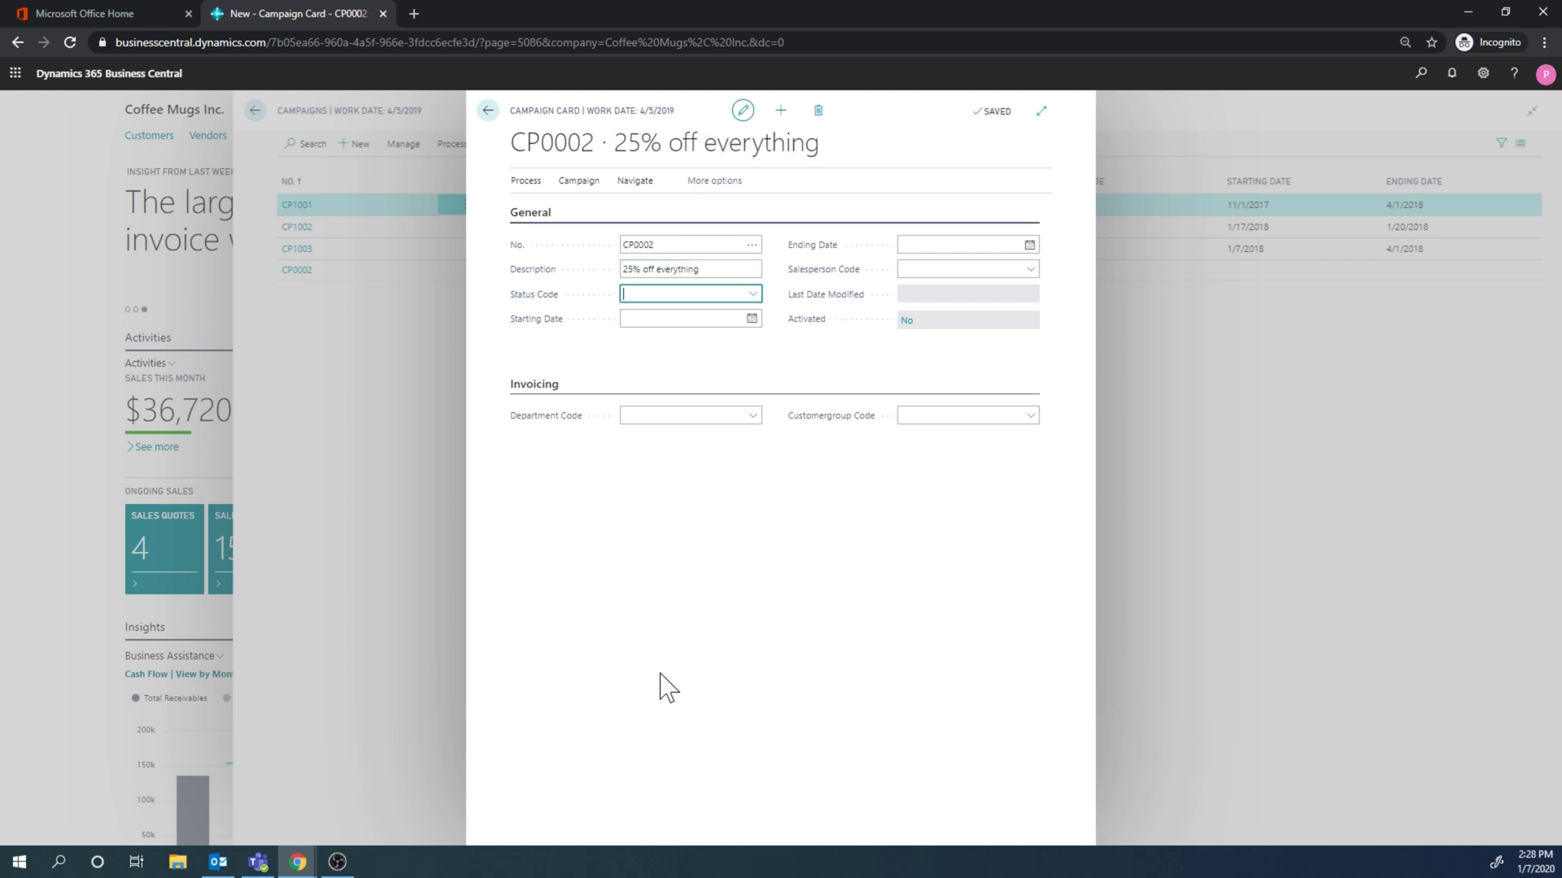
left_click(750, 294)
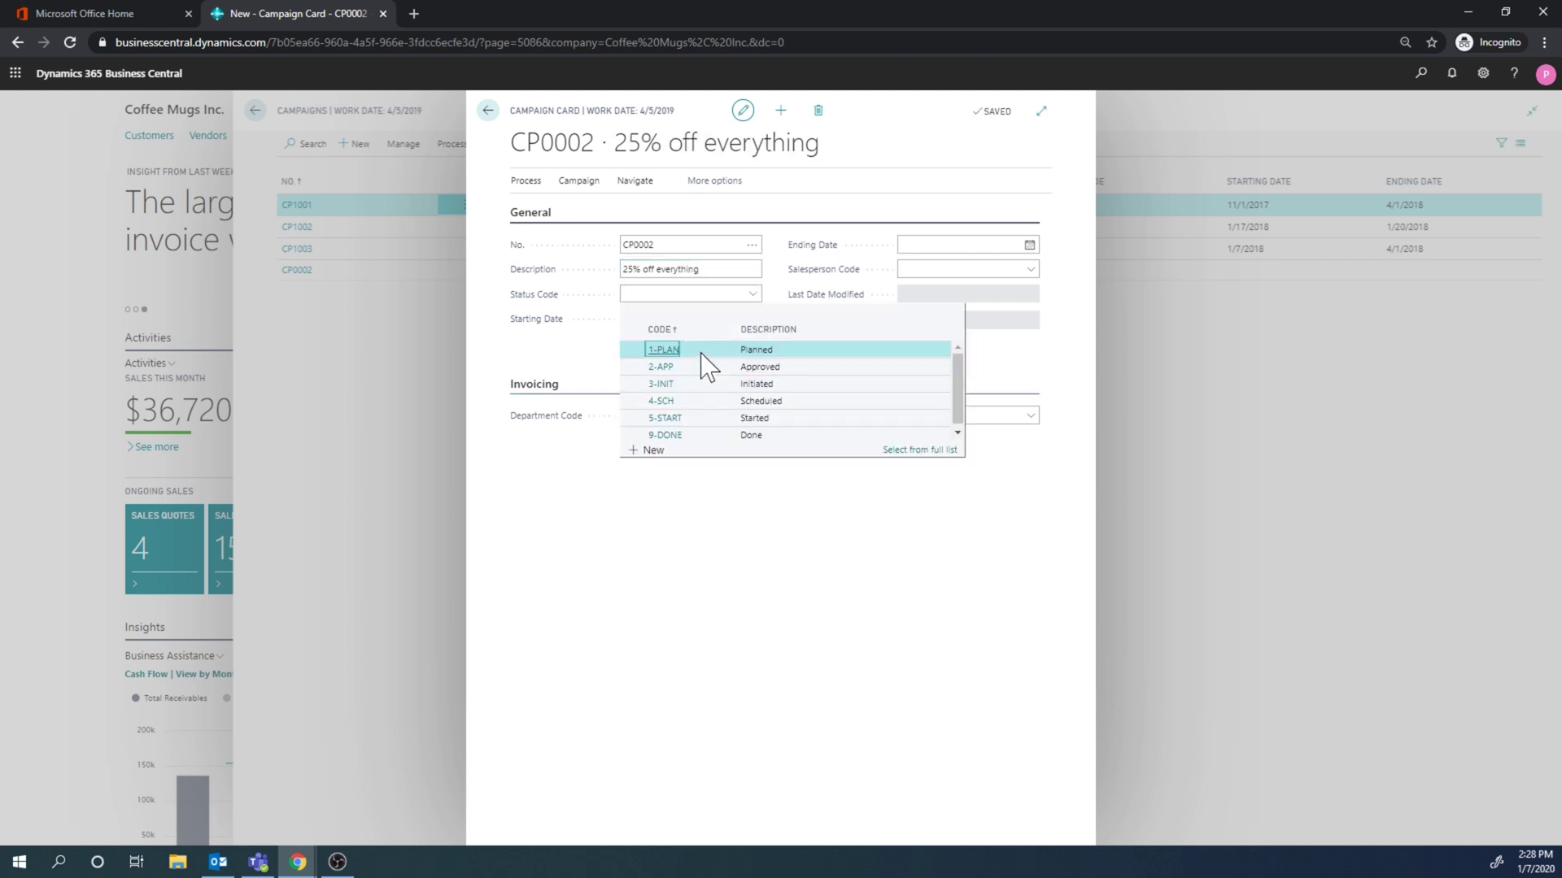
left_click(656, 348)
Give the campaign dates 1/7/2020 to 1/31/2020 and assign salesperson PS.
left_click(751, 318)
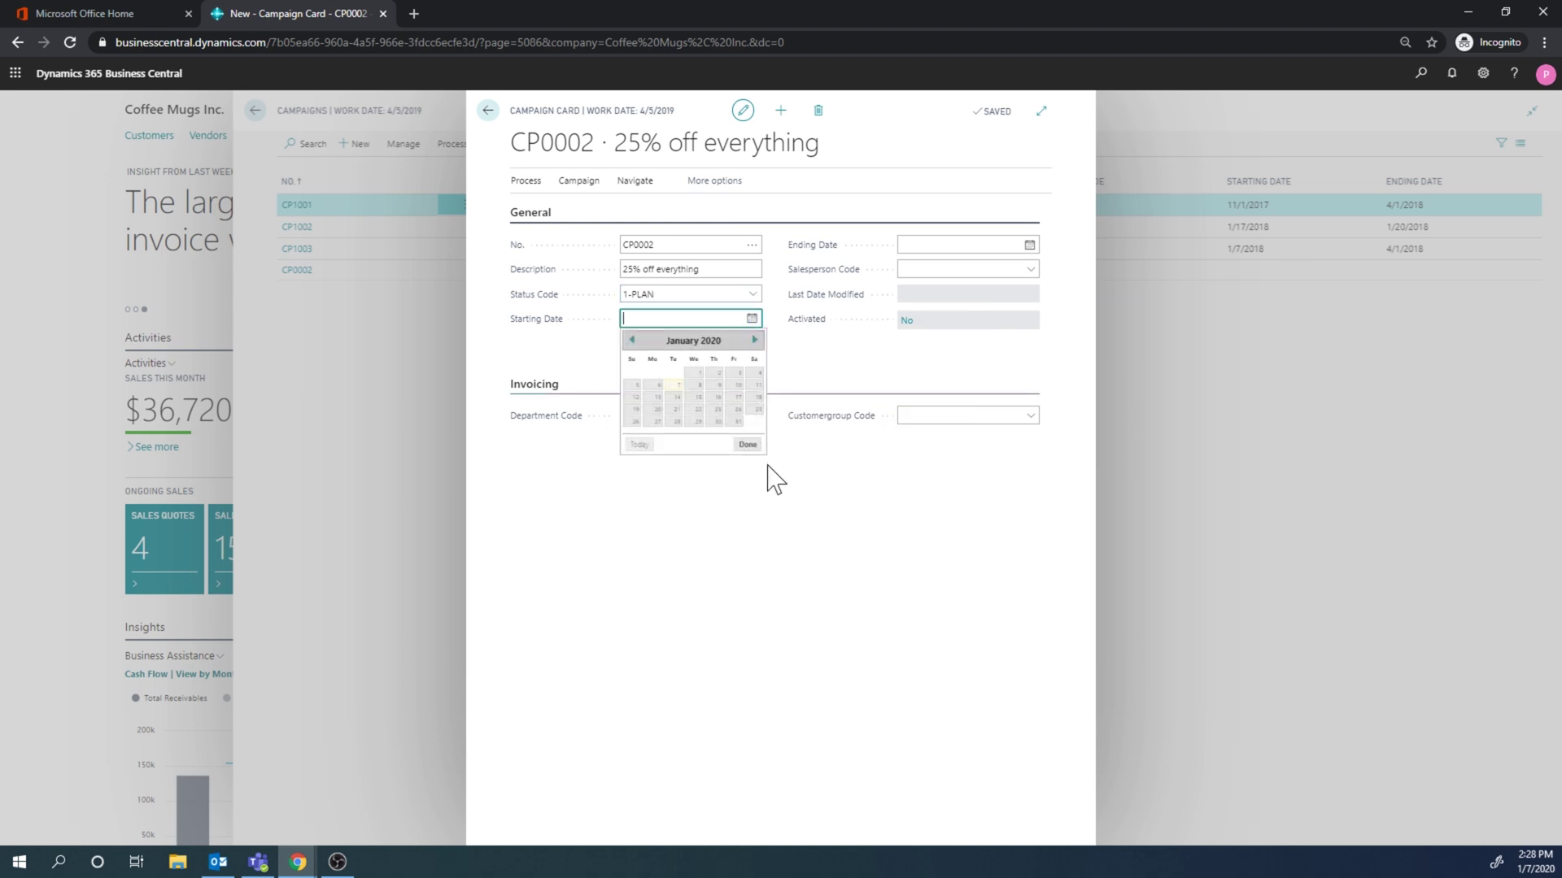
left_click(1029, 246)
left_click(1014, 348)
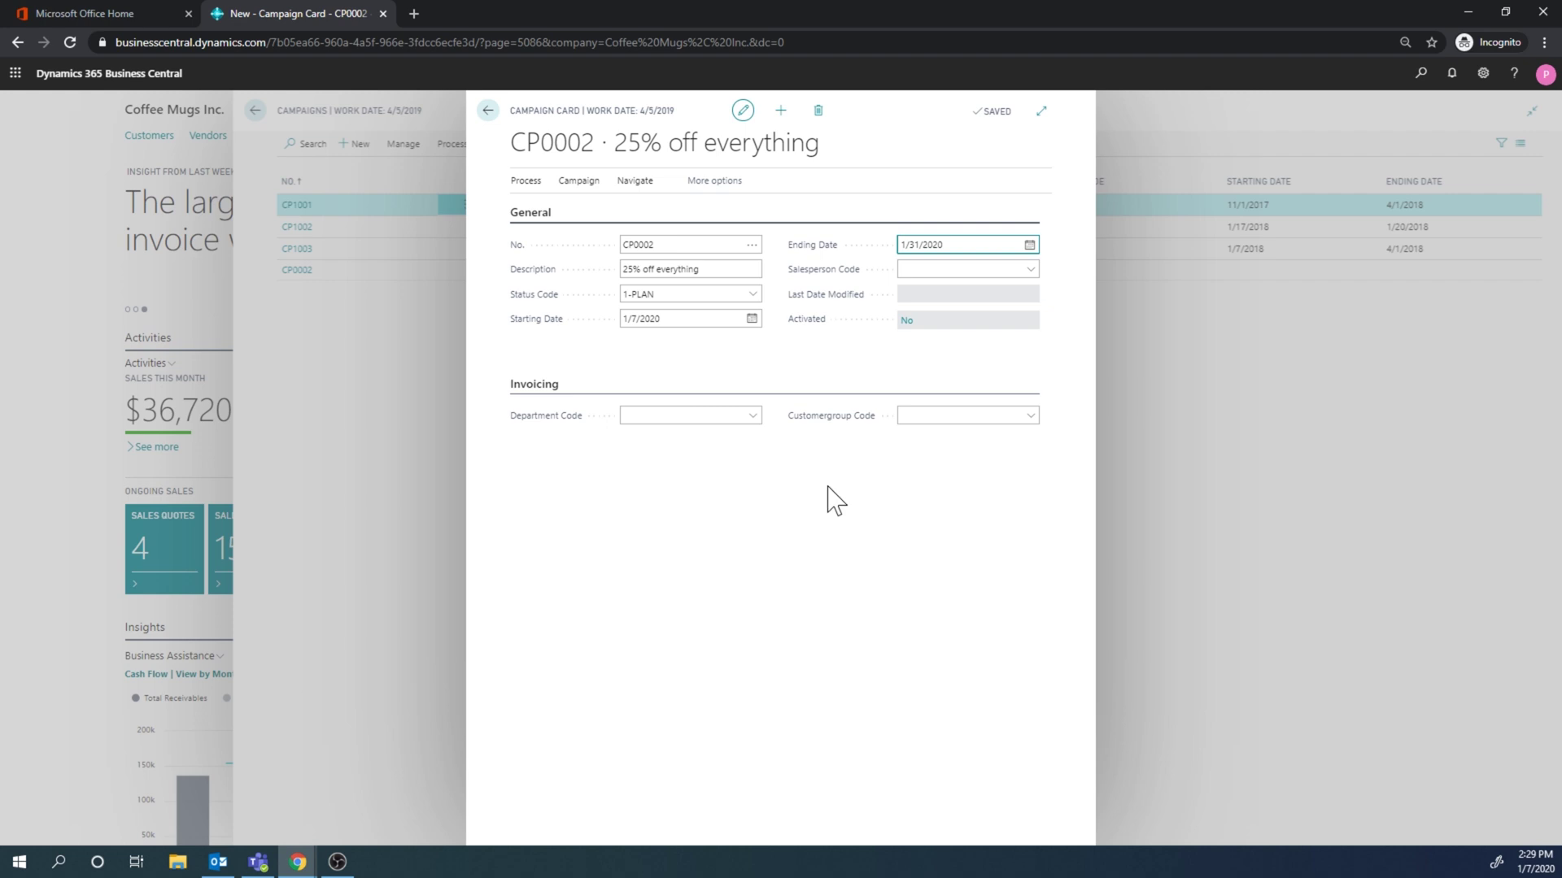
left_click(1021, 271)
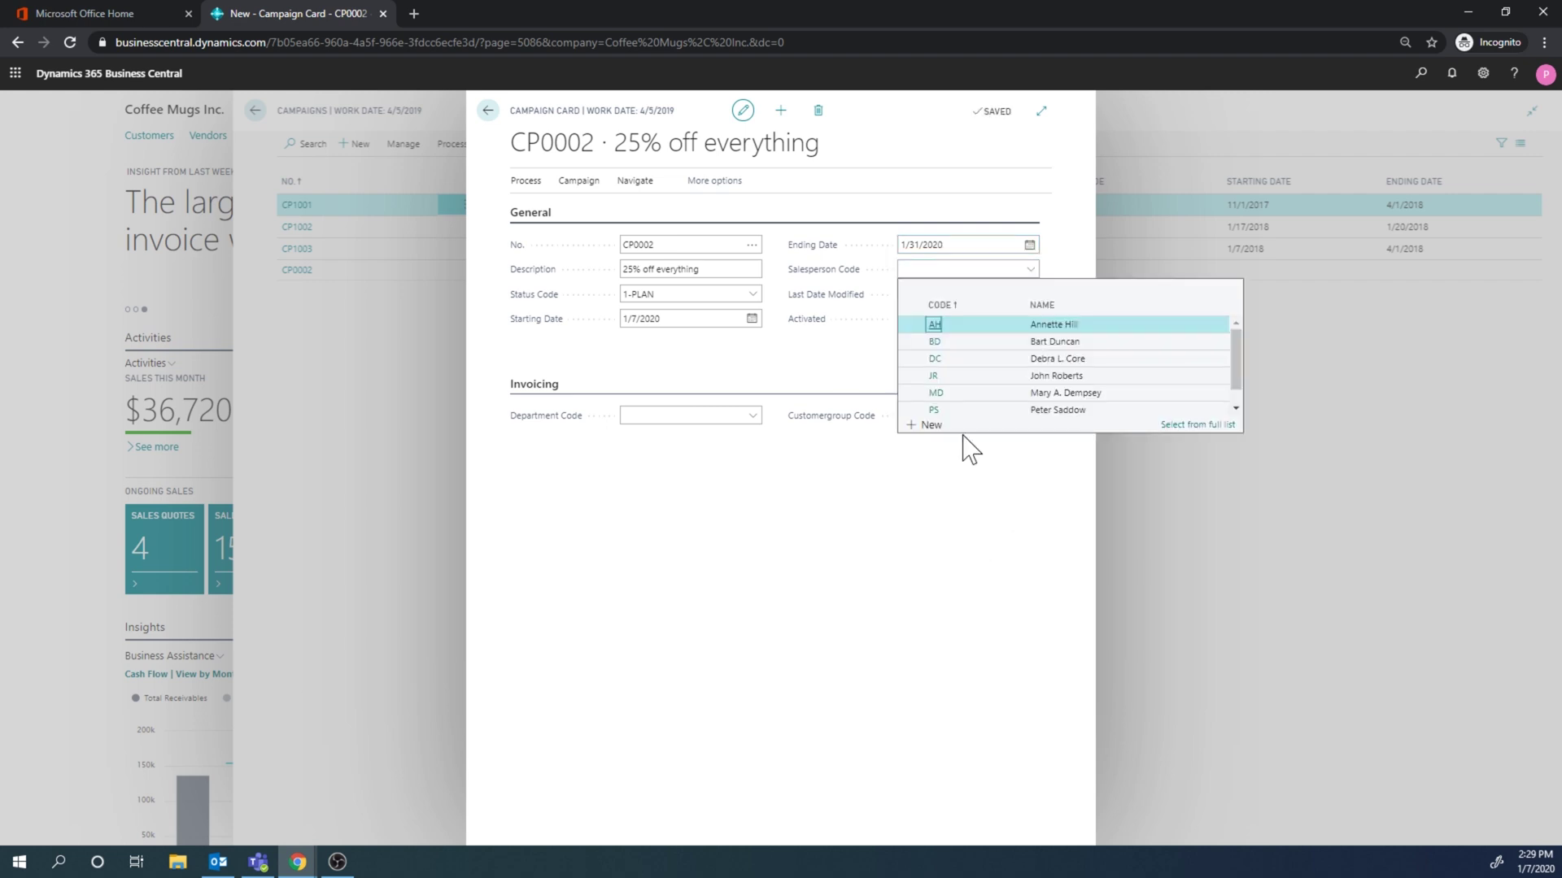
left_click(963, 413)
left_click(846, 545)
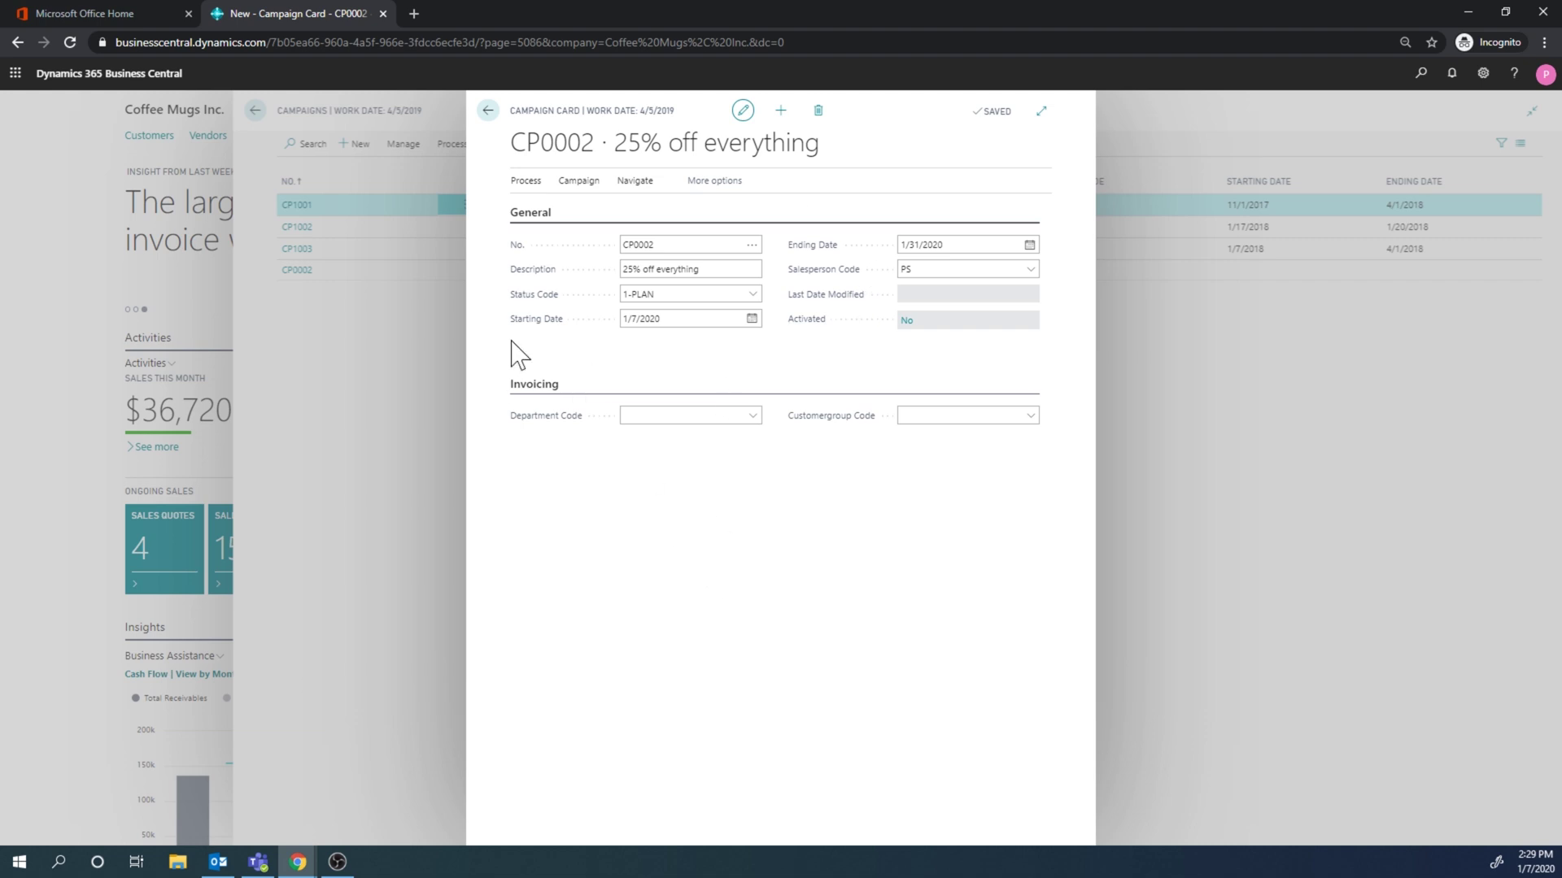
Leave CP0002's status at 1-PLAN and bring up its Navigate options, including Segments.
left_click(752, 294)
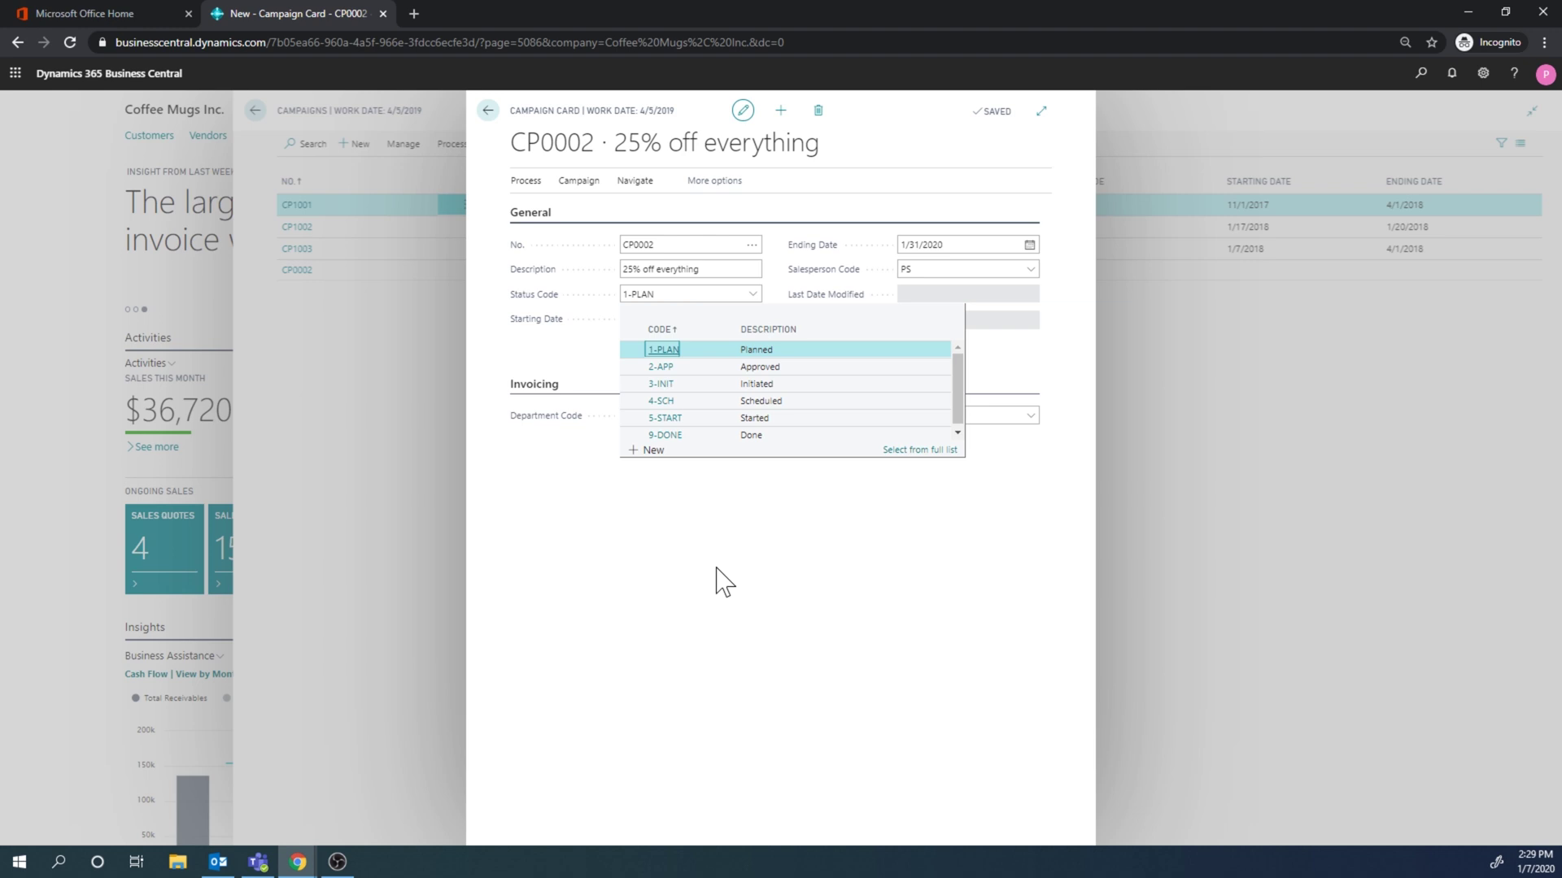
left_click(724, 582)
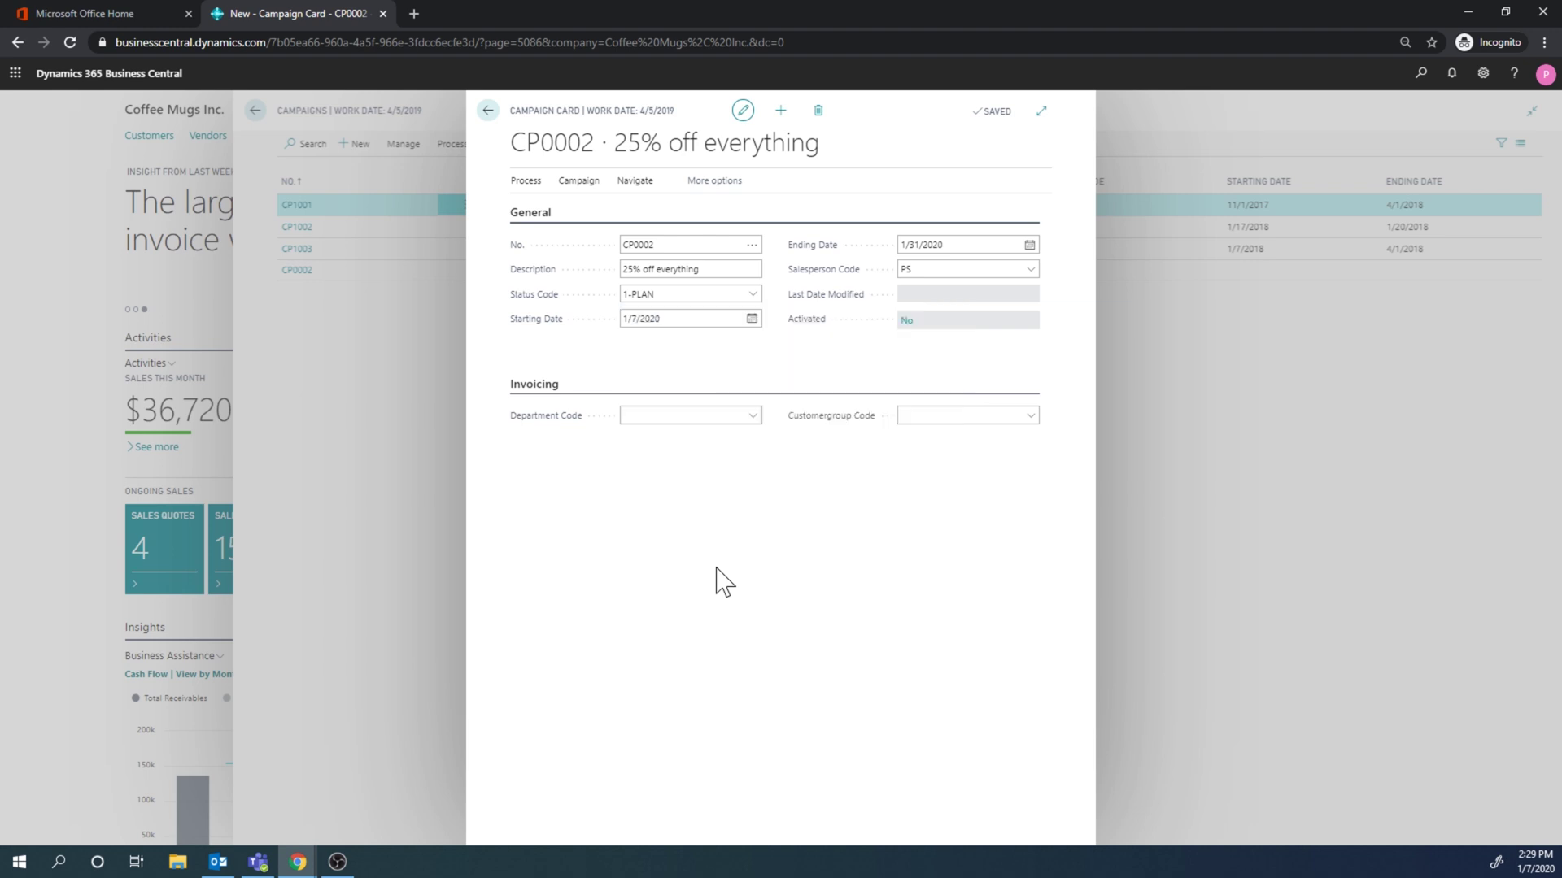
left_click(578, 183)
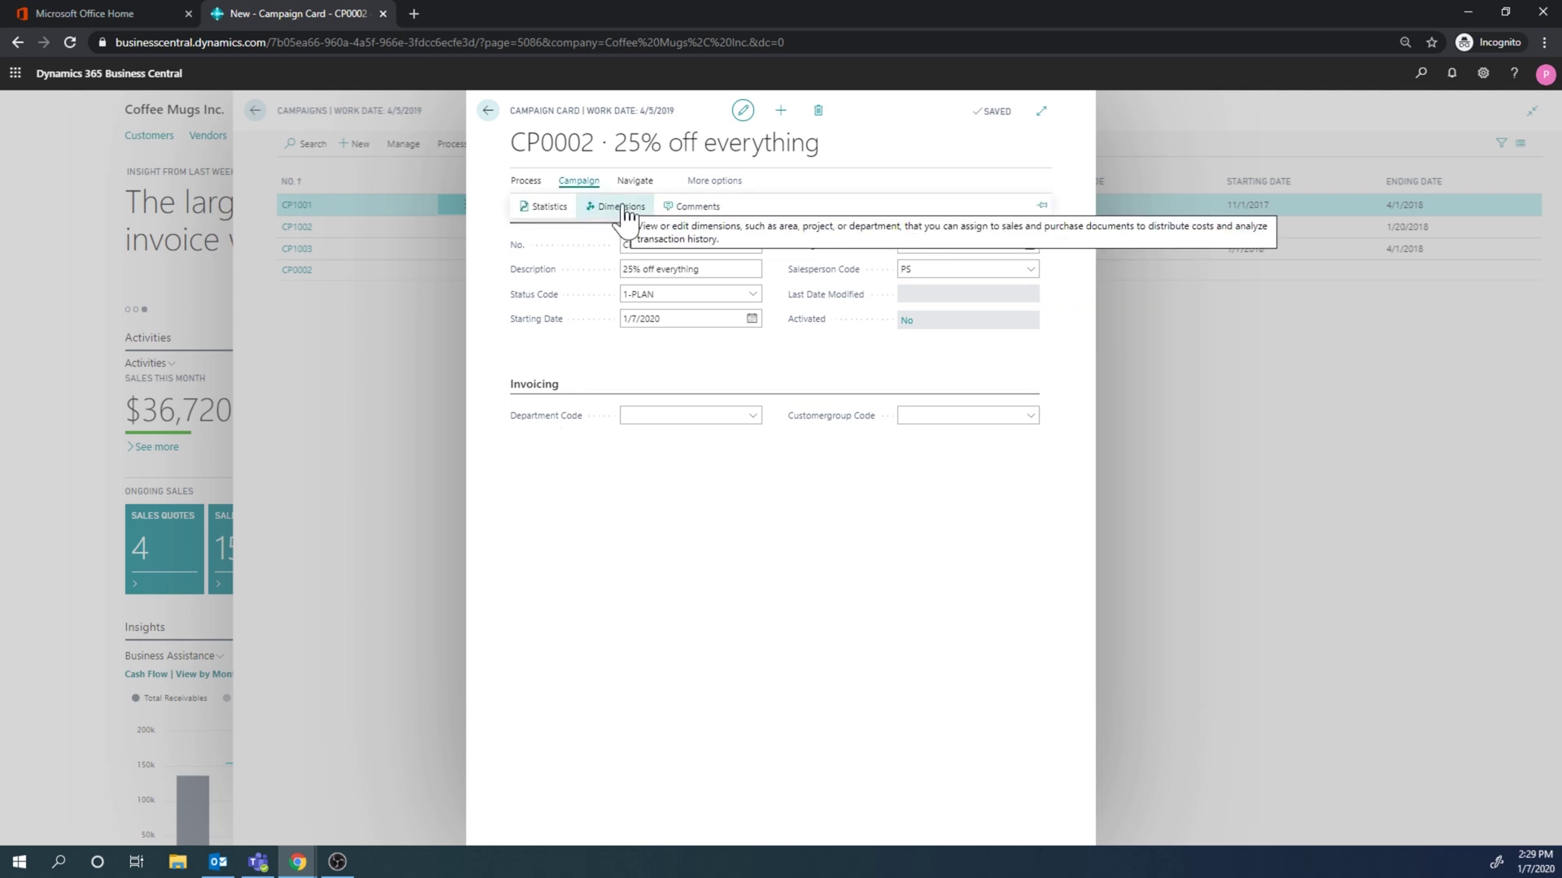
left_click(812, 543)
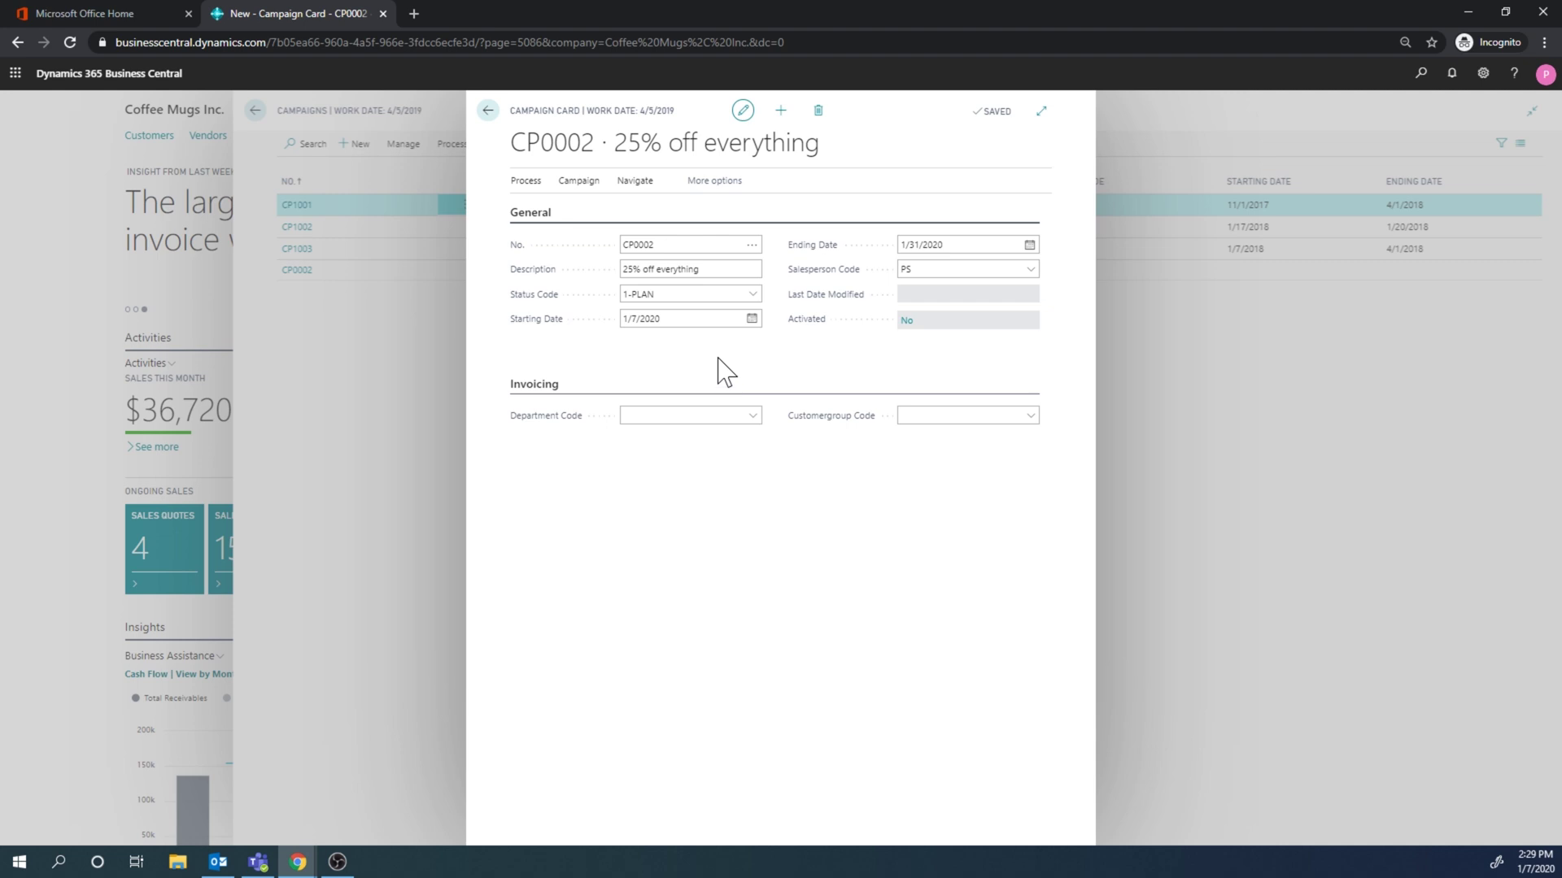
left_click(631, 192)
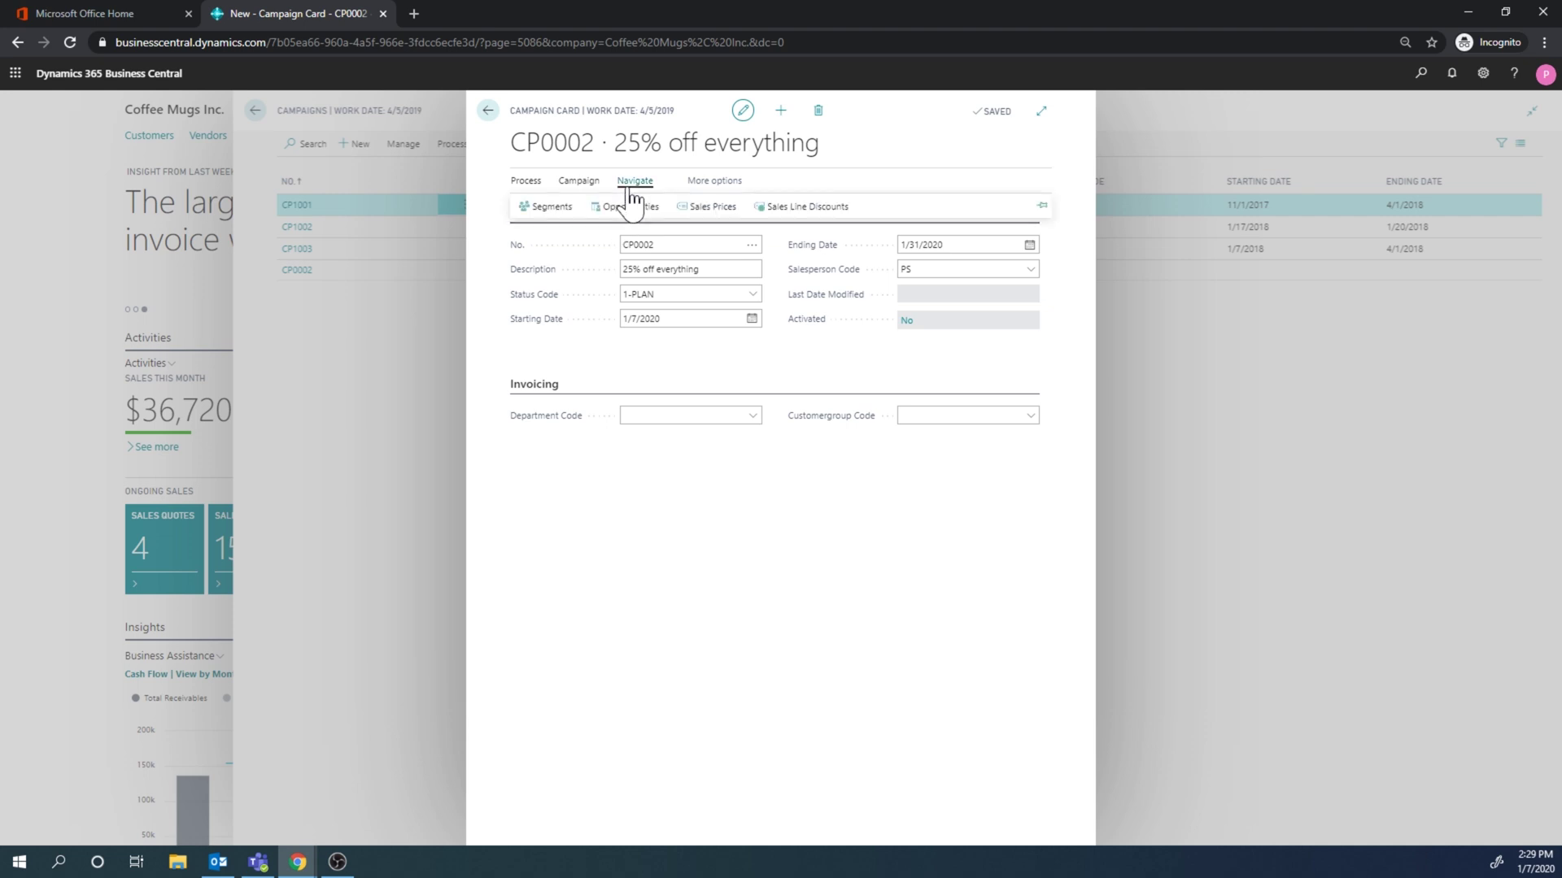
Create new segment SM00002 for campaign CP0002 with description 'All customers'.
left_click(568, 212)
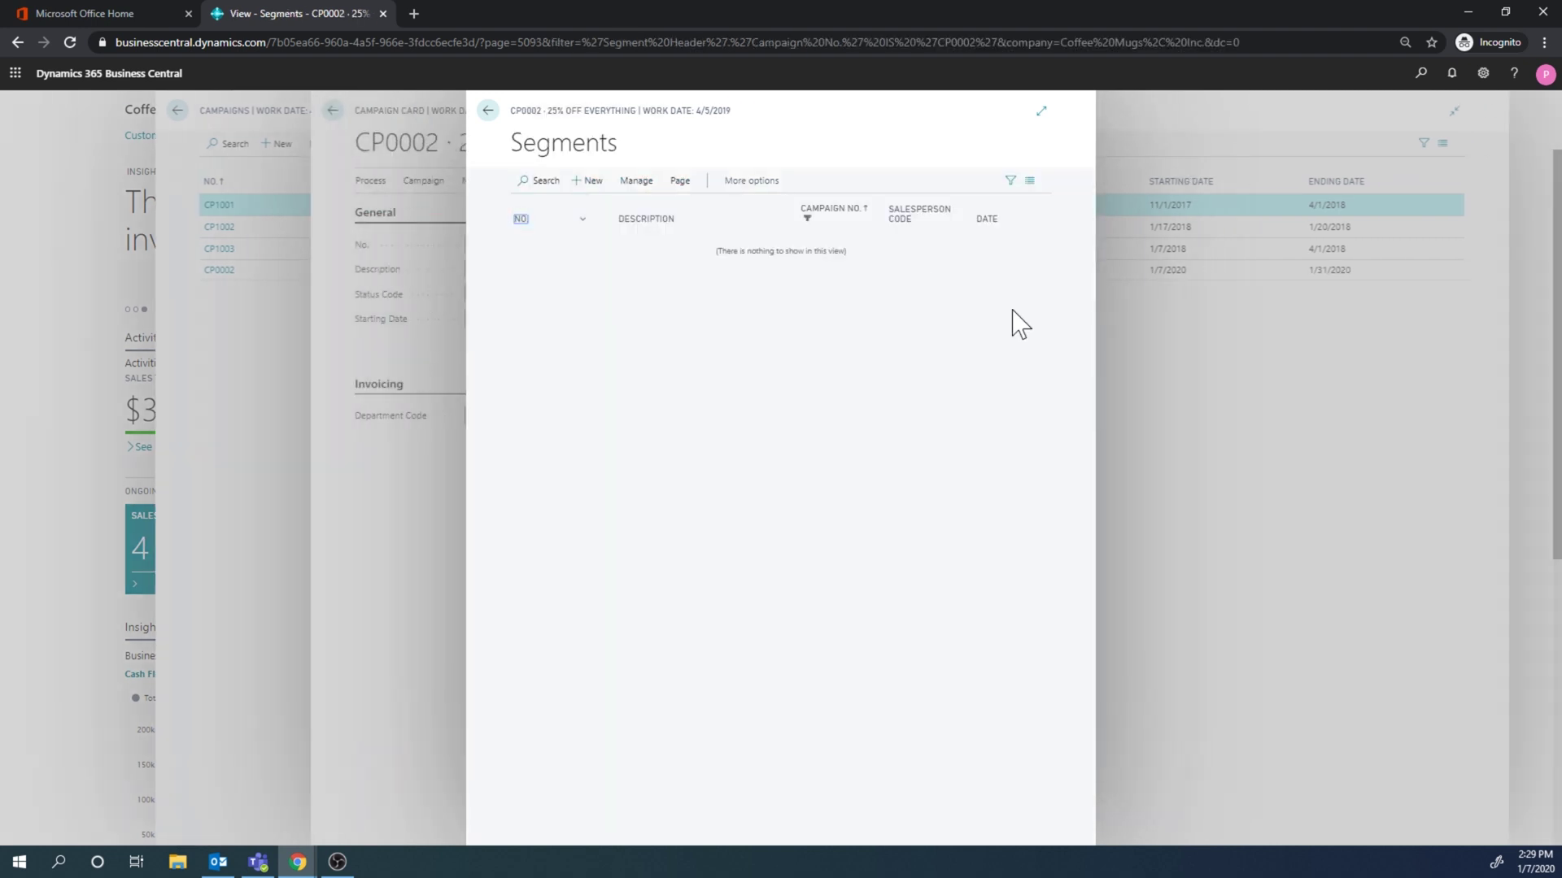
left_click(589, 181)
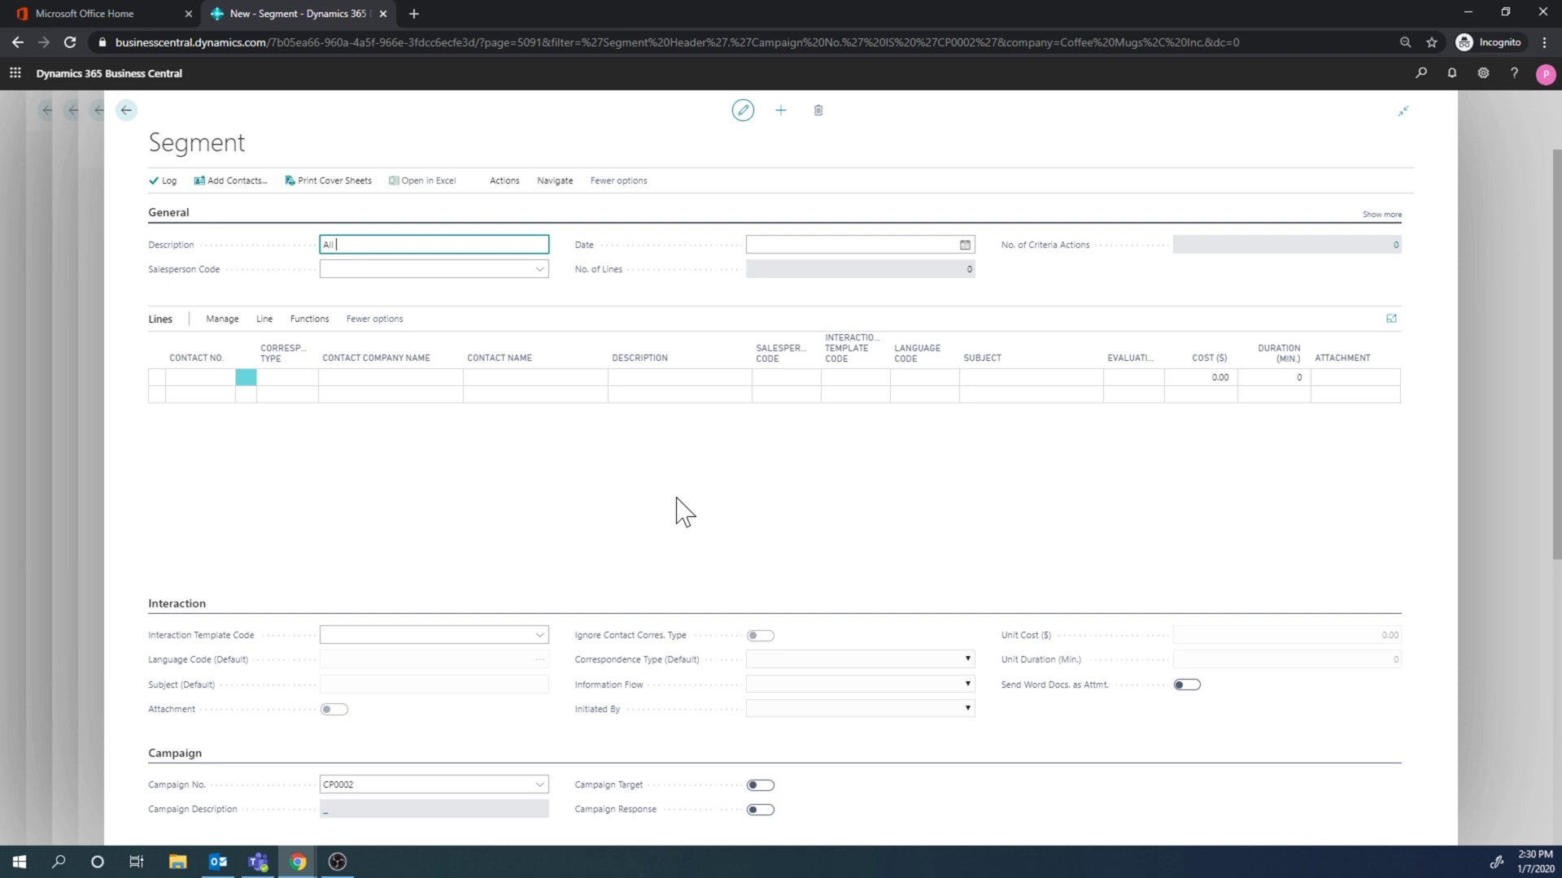
key("Tab")
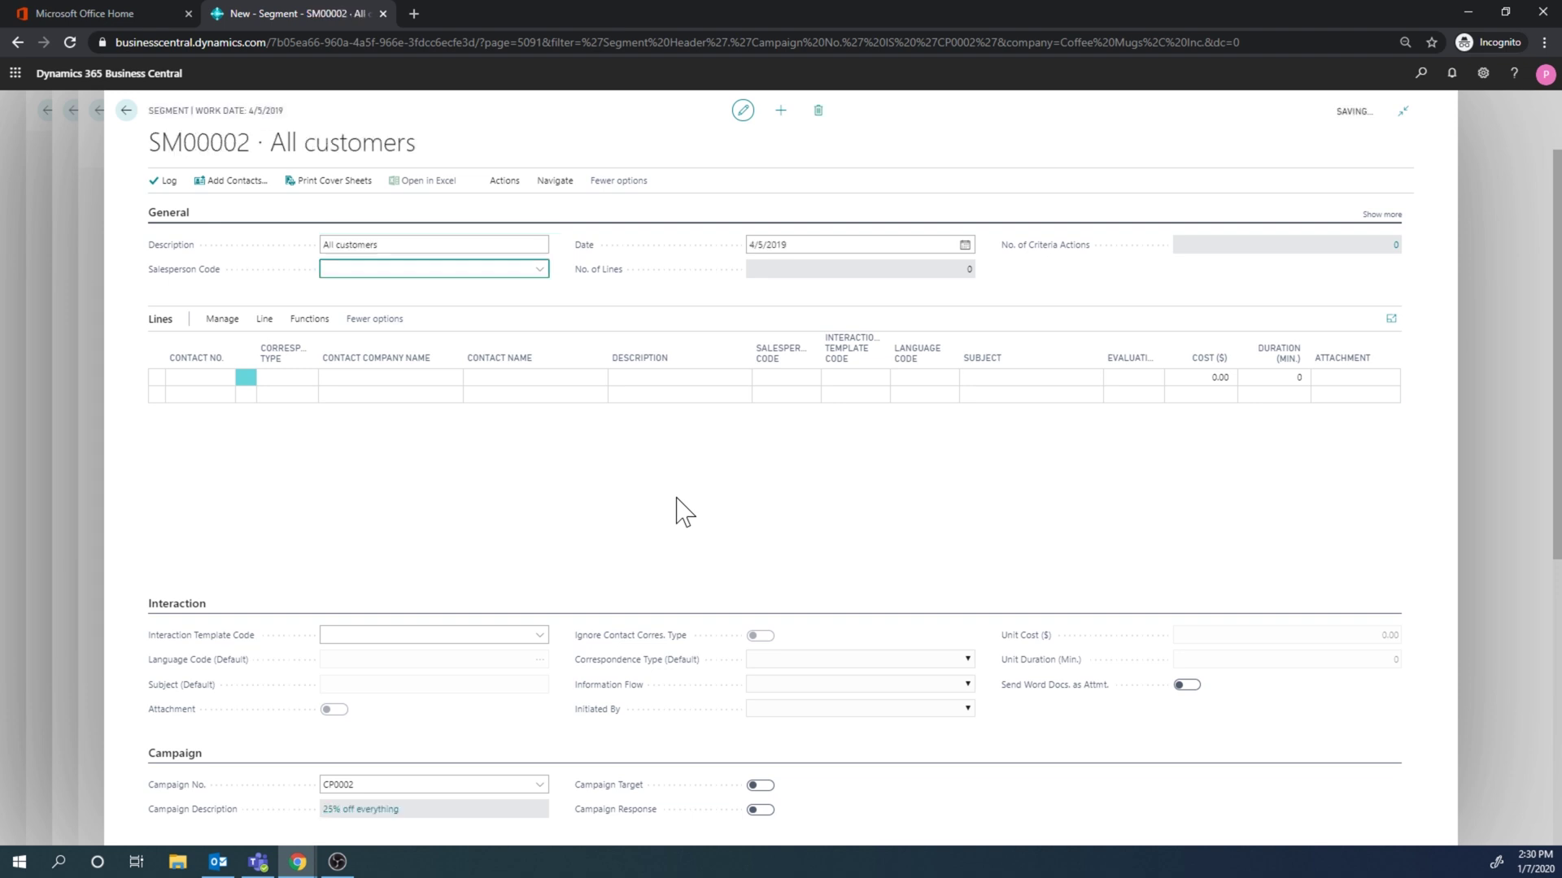
Assign salesperson PS to the segment and bring up Add Contacts.
left_click(540, 269)
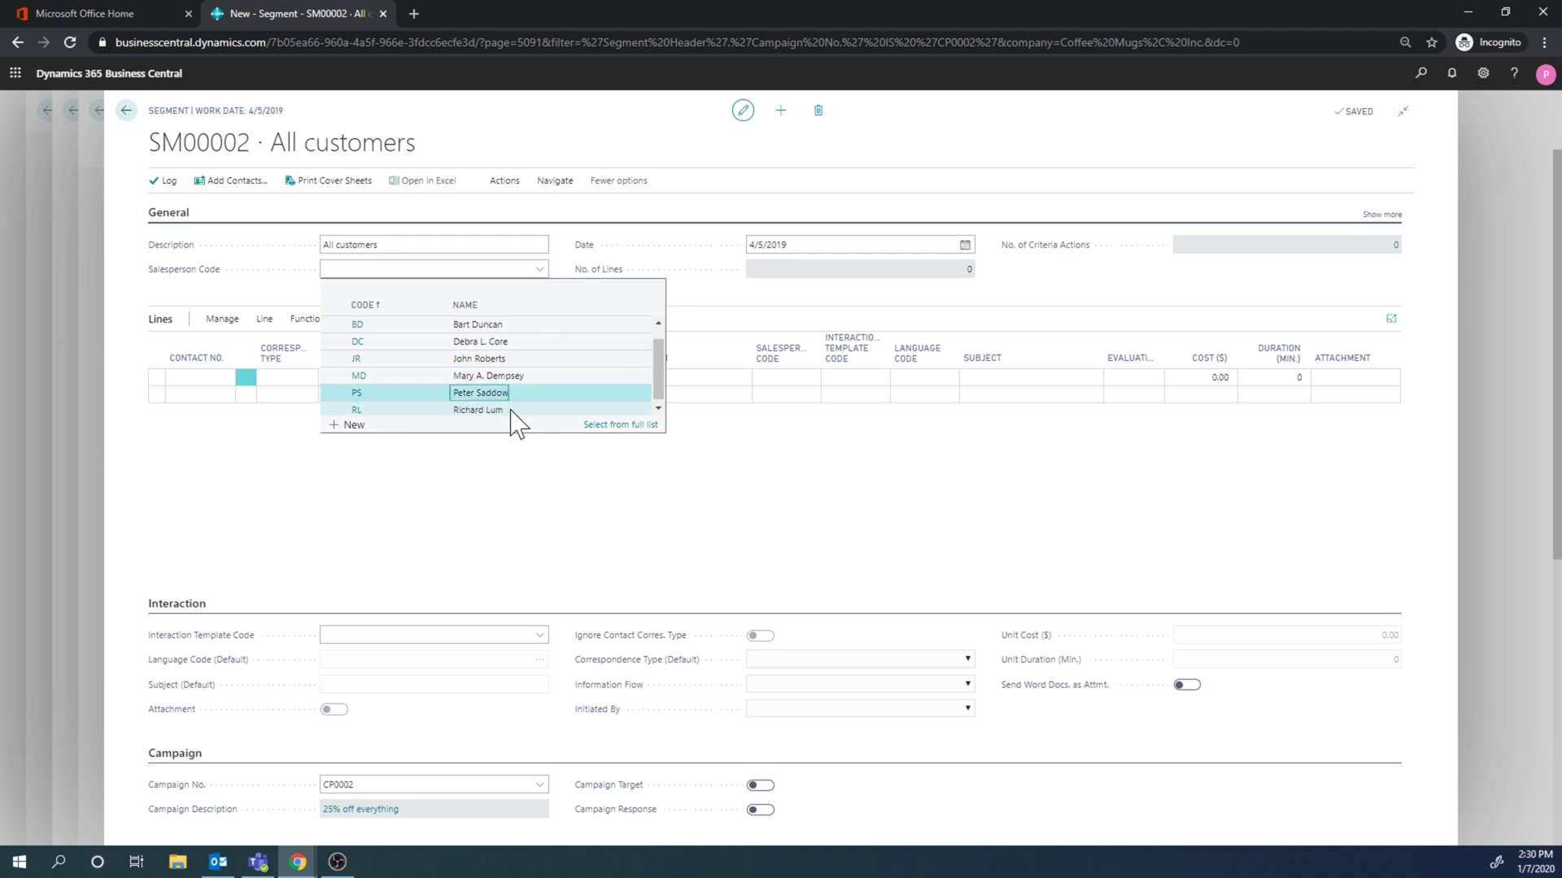
left_click(511, 409)
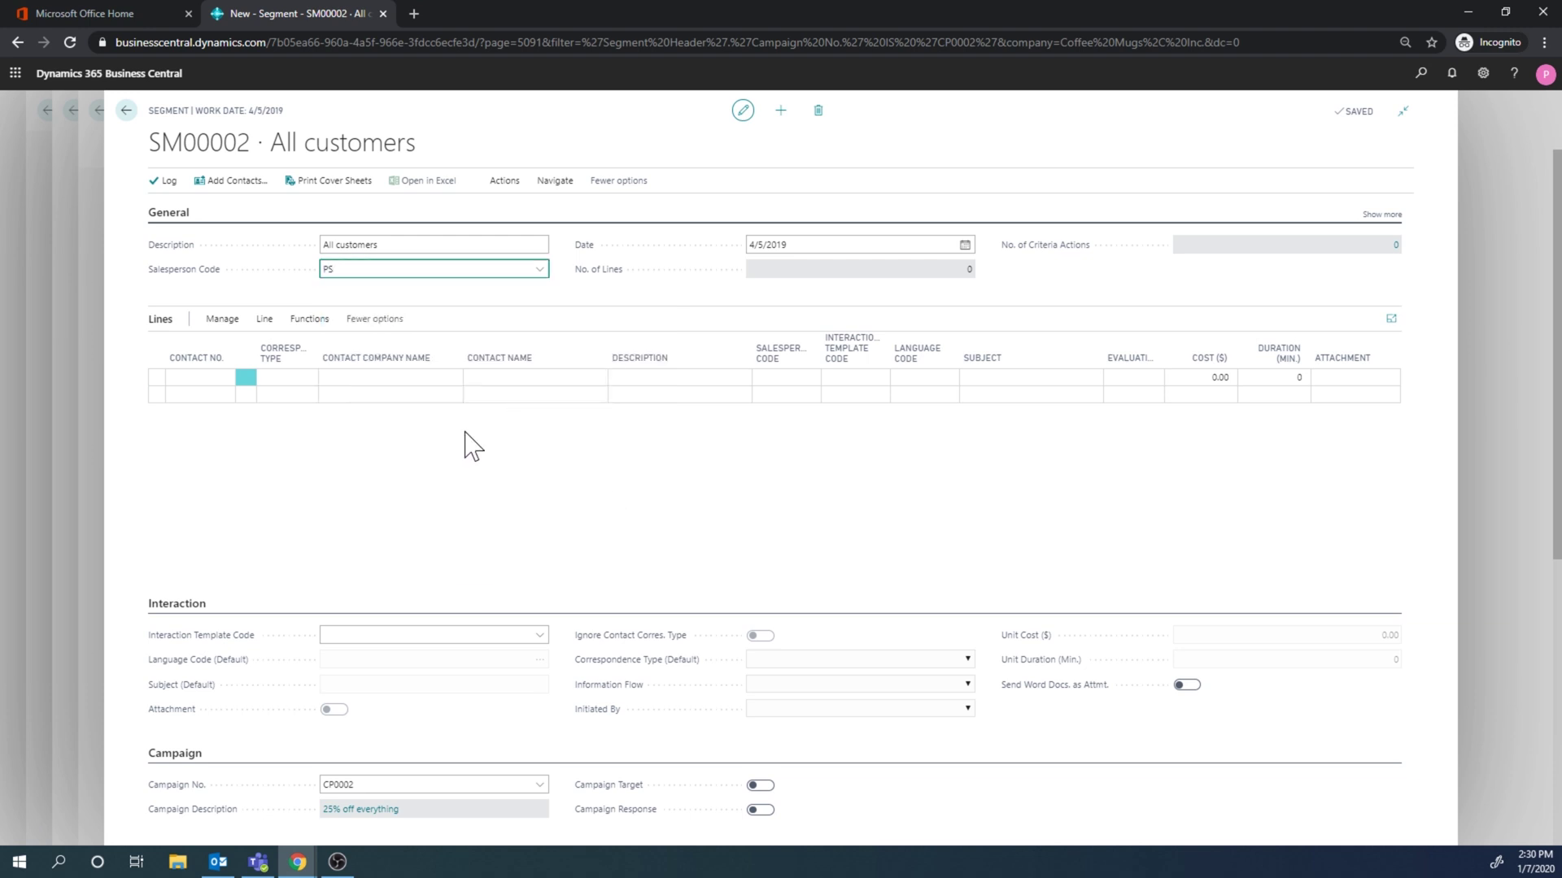
left_click(225, 192)
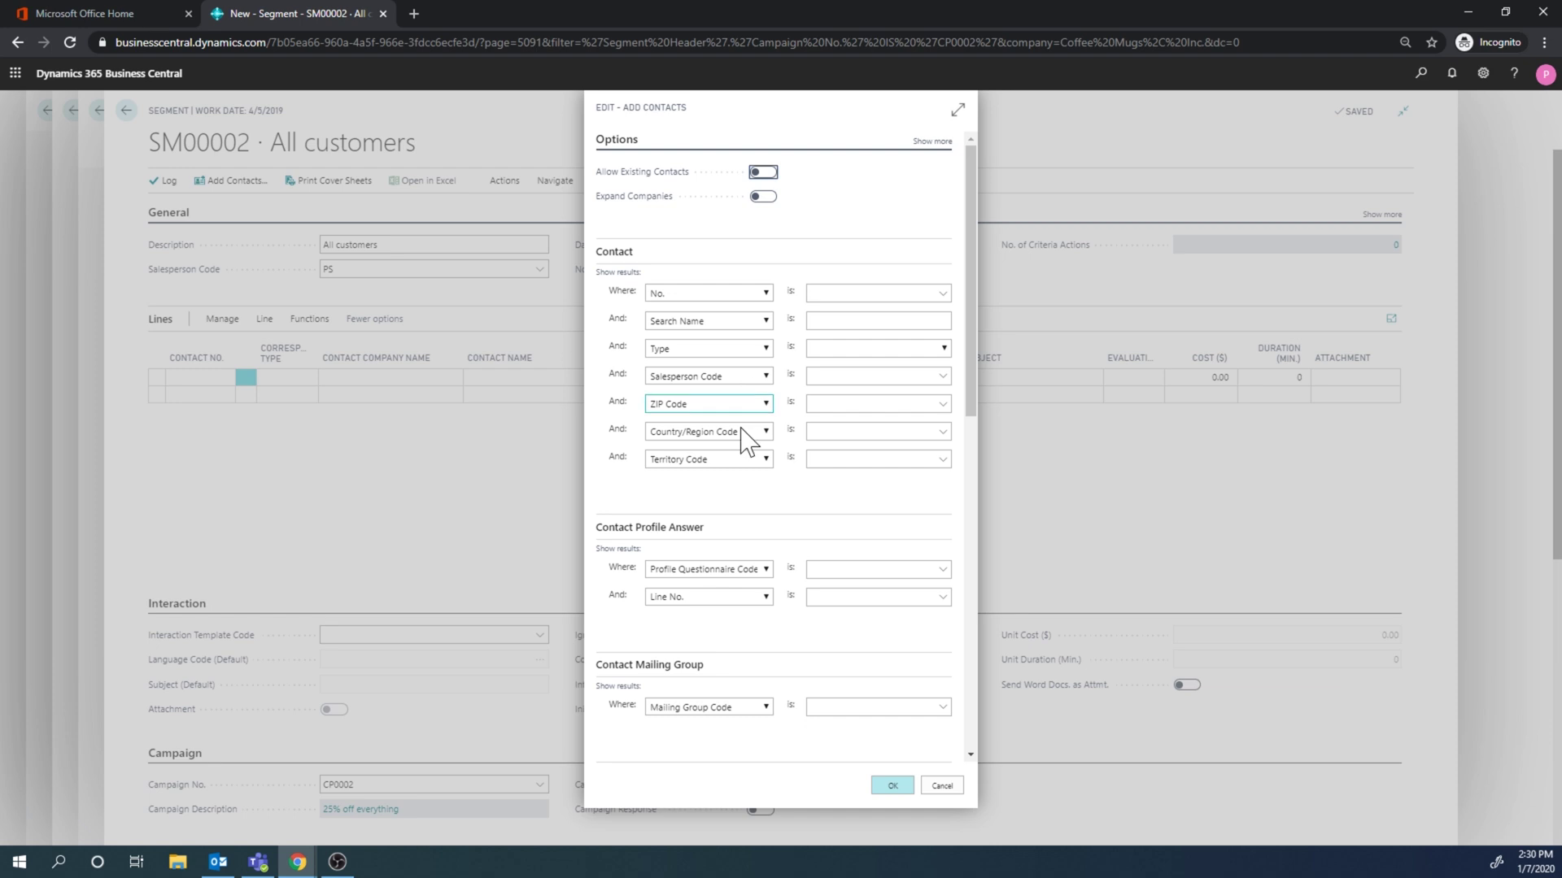
scroll(772, 634, "down", 4)
scroll(771, 631, "down", 4)
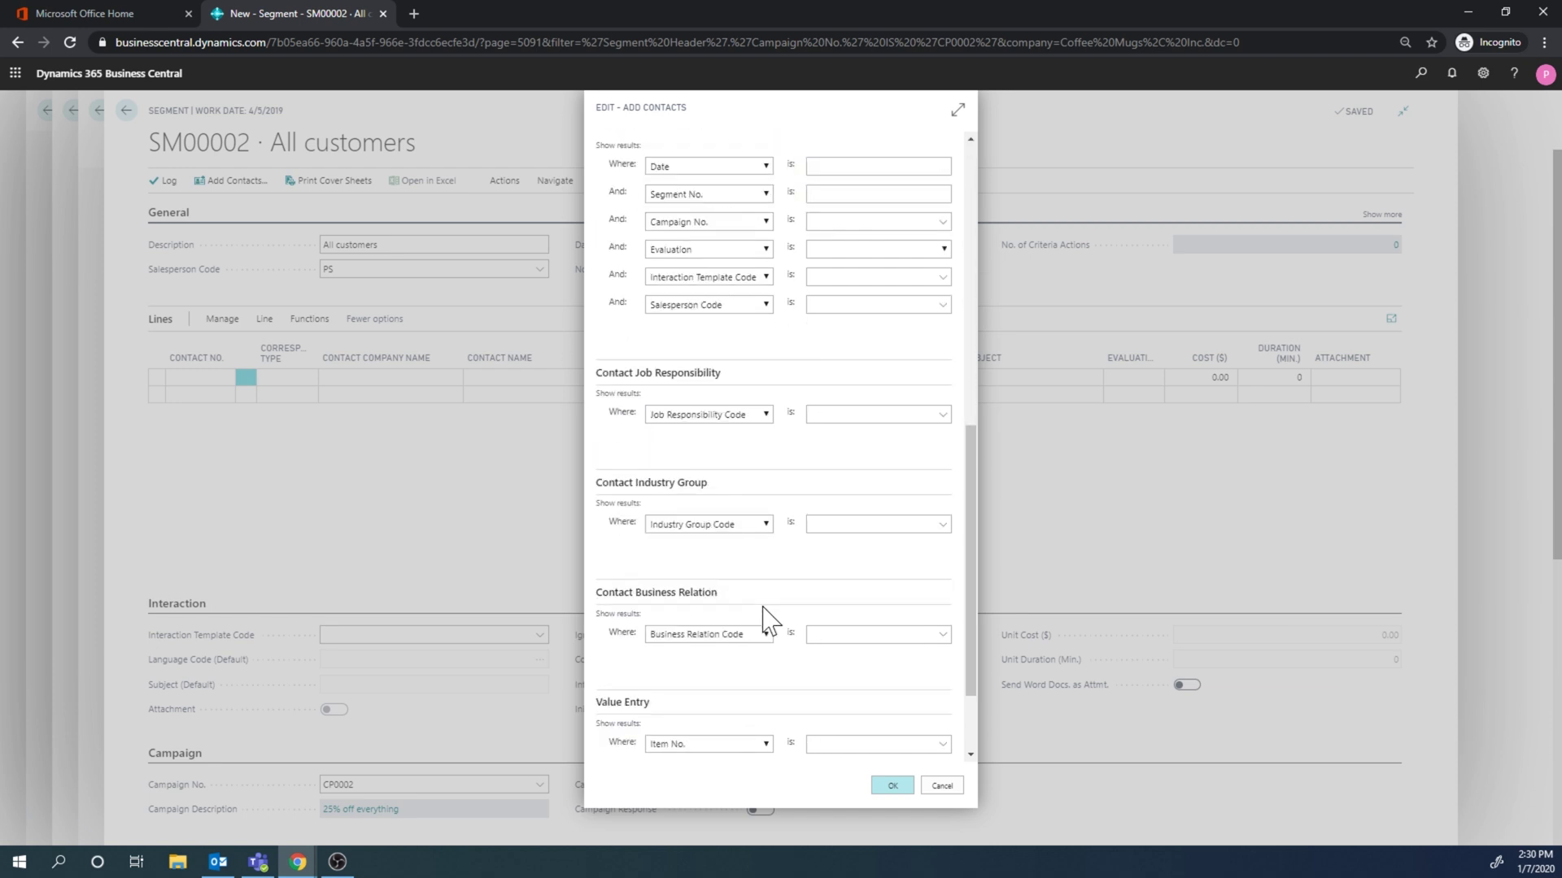
scroll(769, 622, "down", 2)
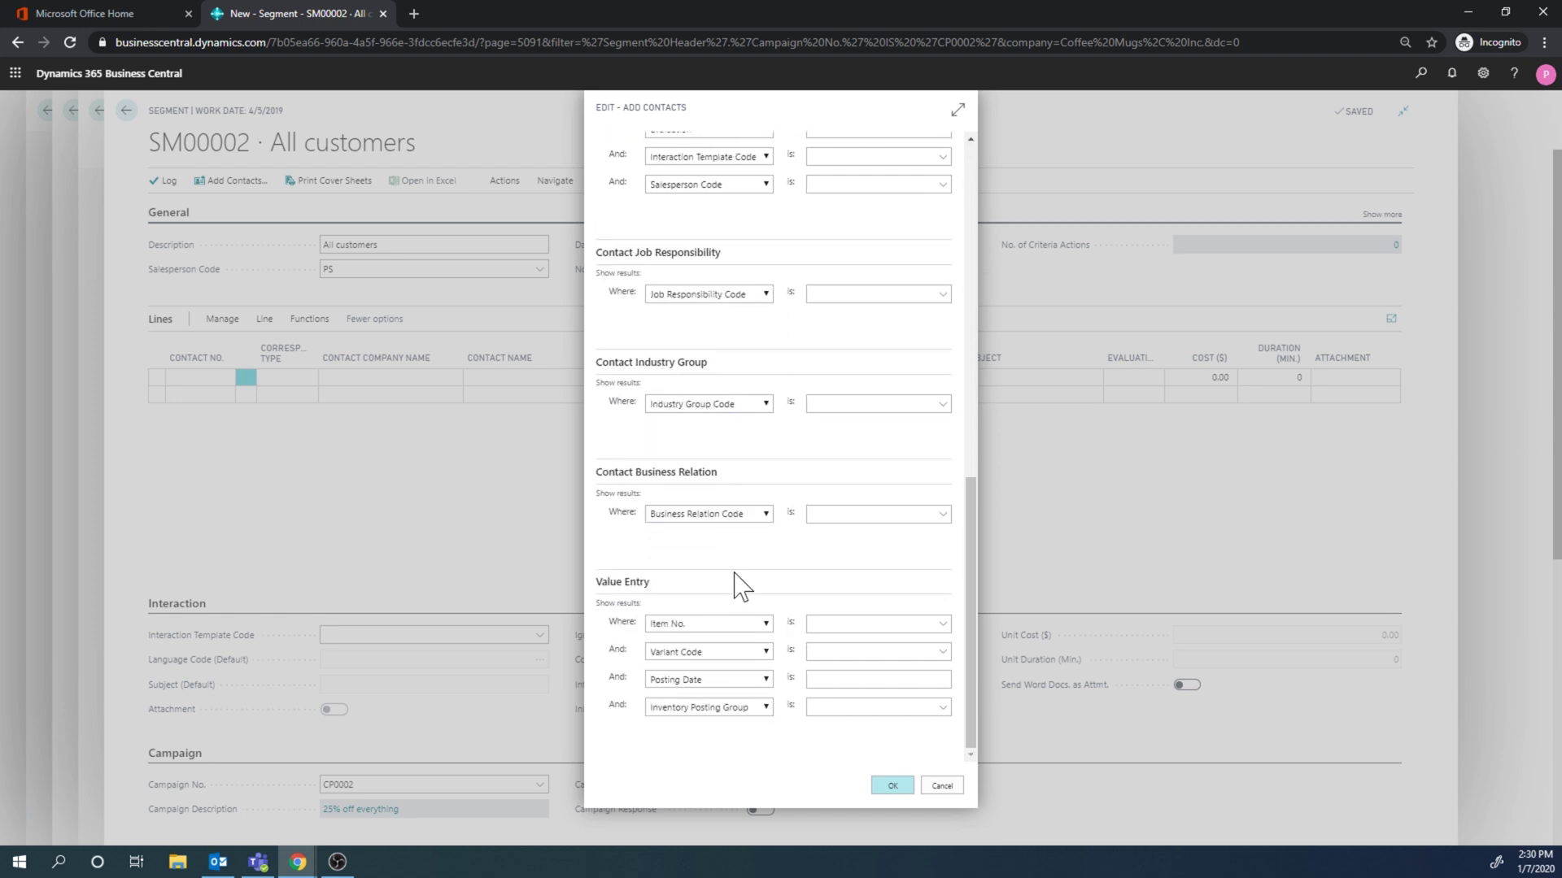
scroll(744, 525, "up", 15)
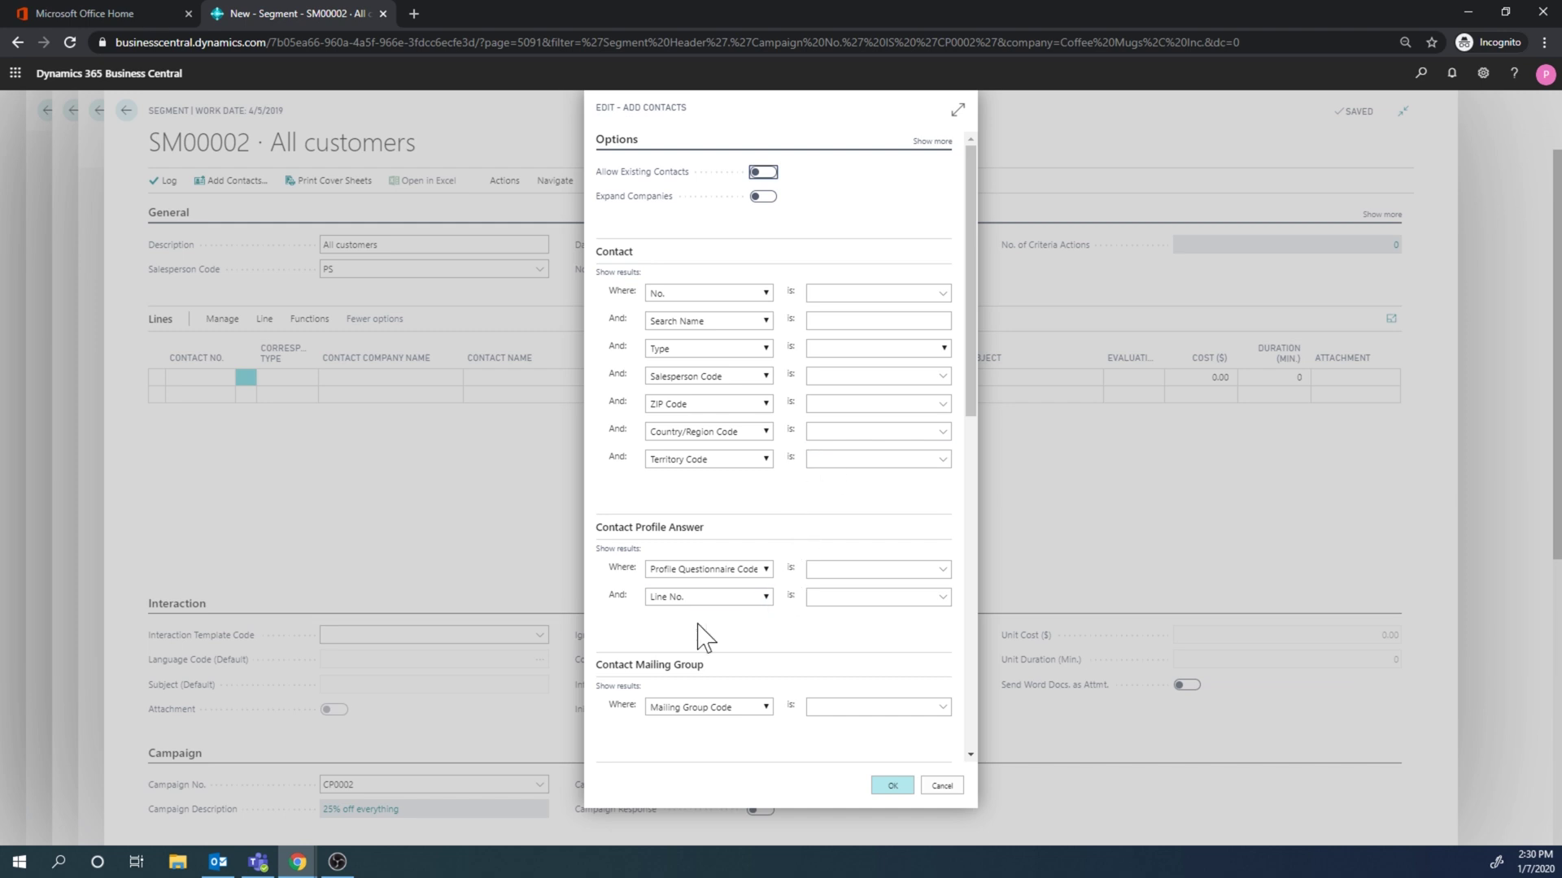
scroll(700, 639, "down", 4)
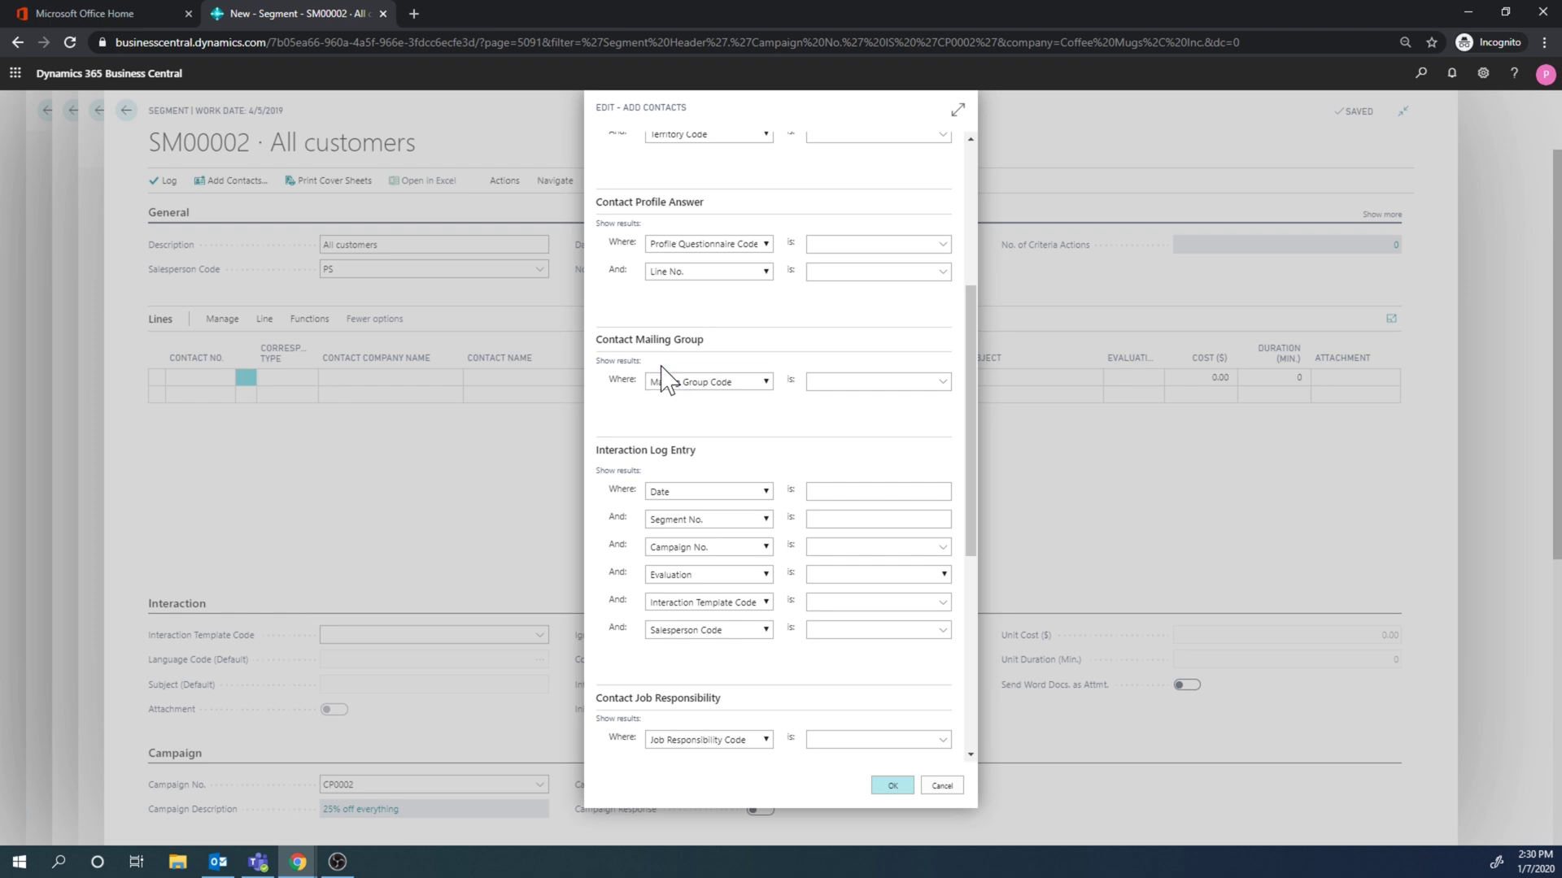
scroll(706, 415, "down", 5)
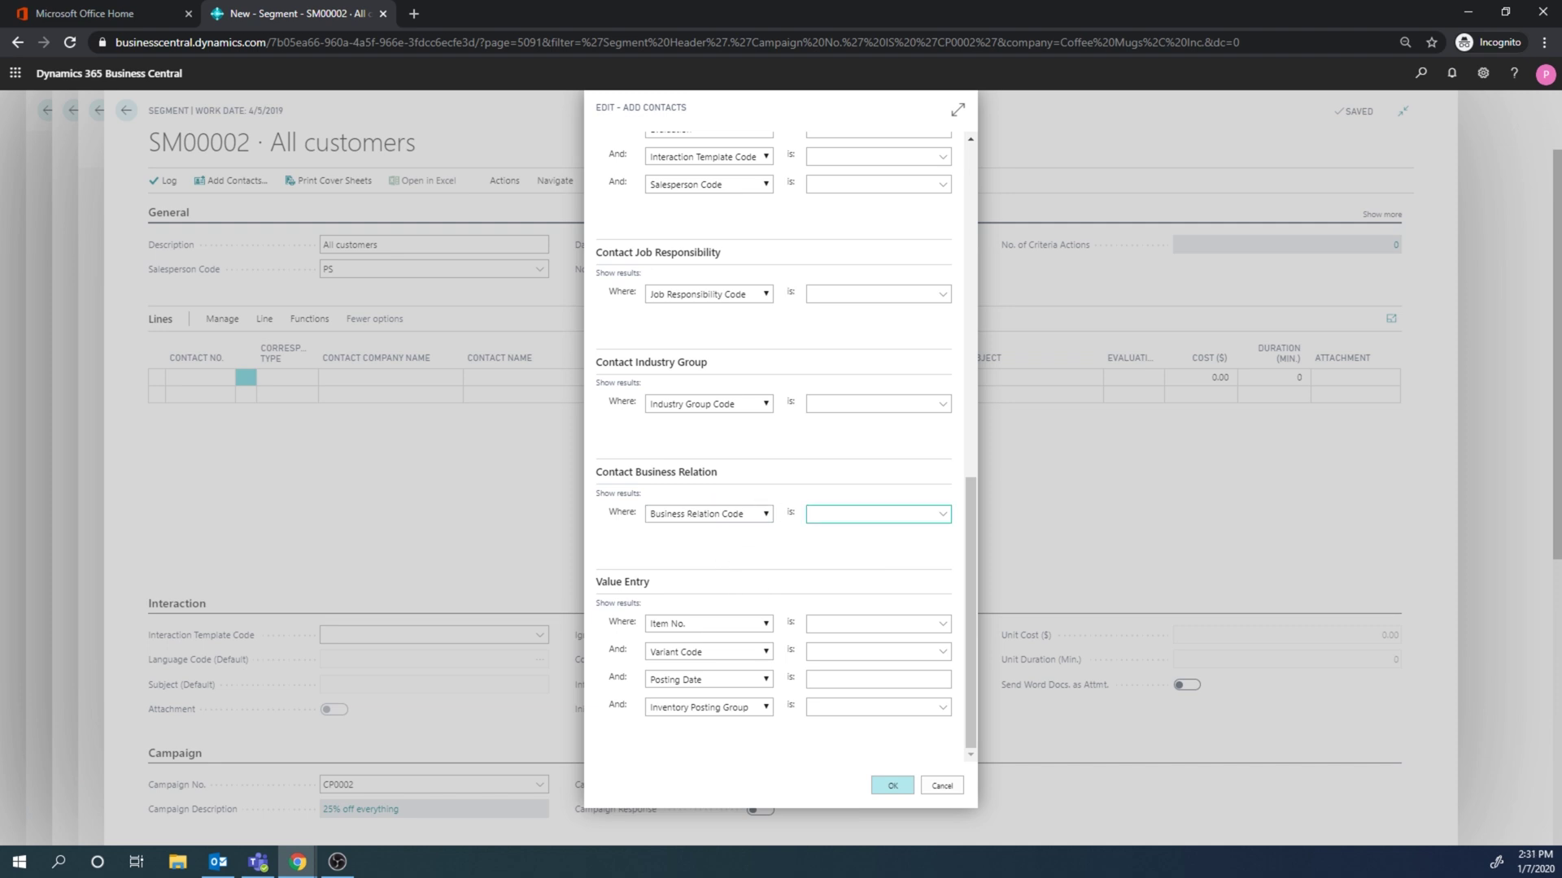
Add every contact with business relation CUST to the segment, producing 12 lines.
left_click(943, 515)
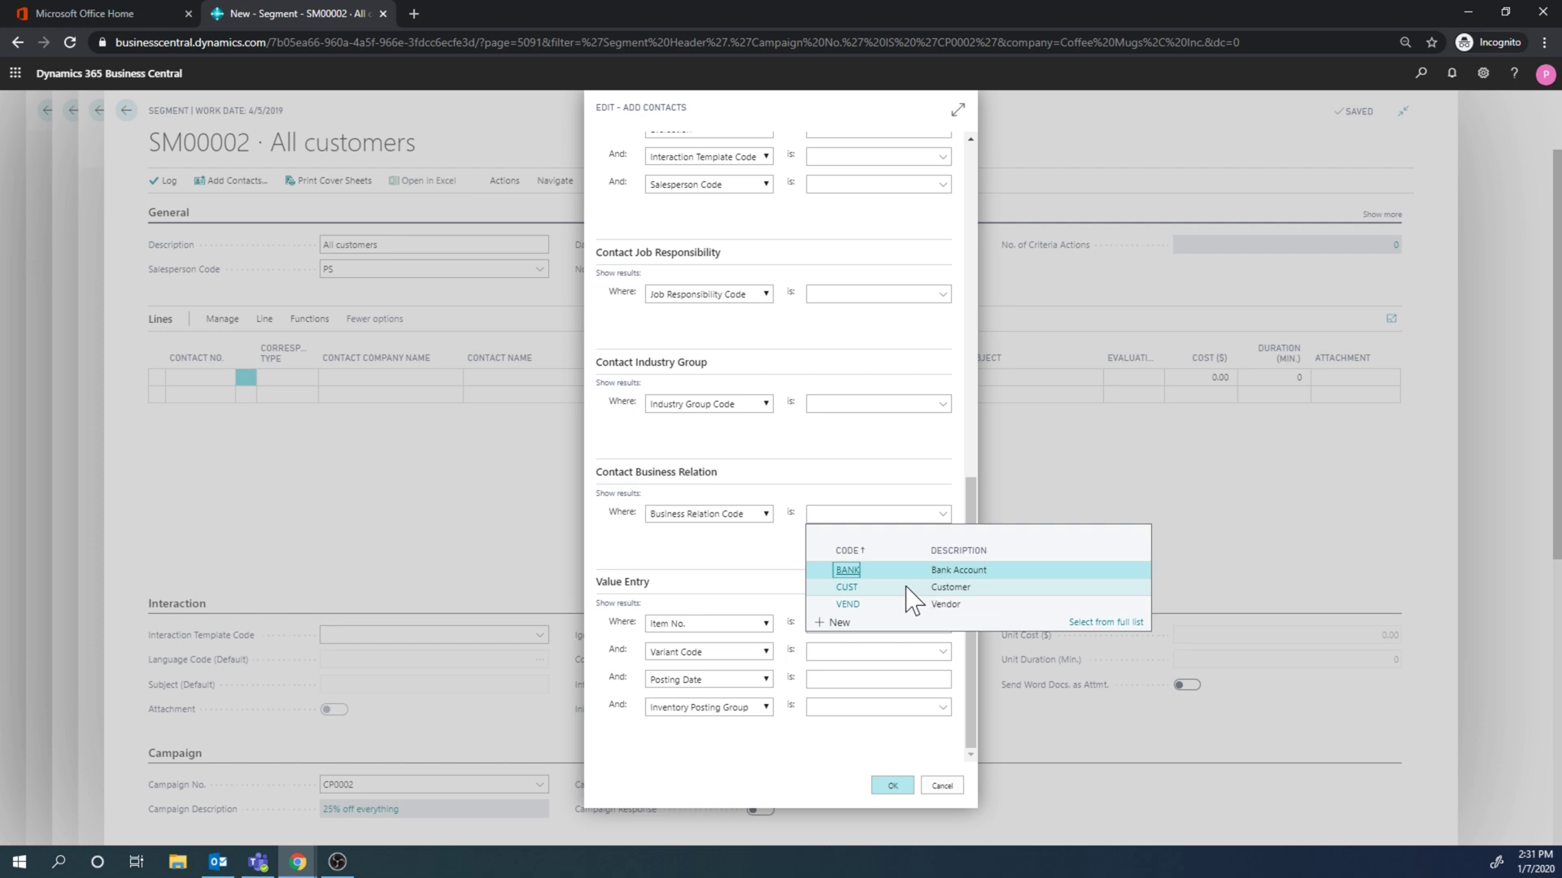
left_click(872, 588)
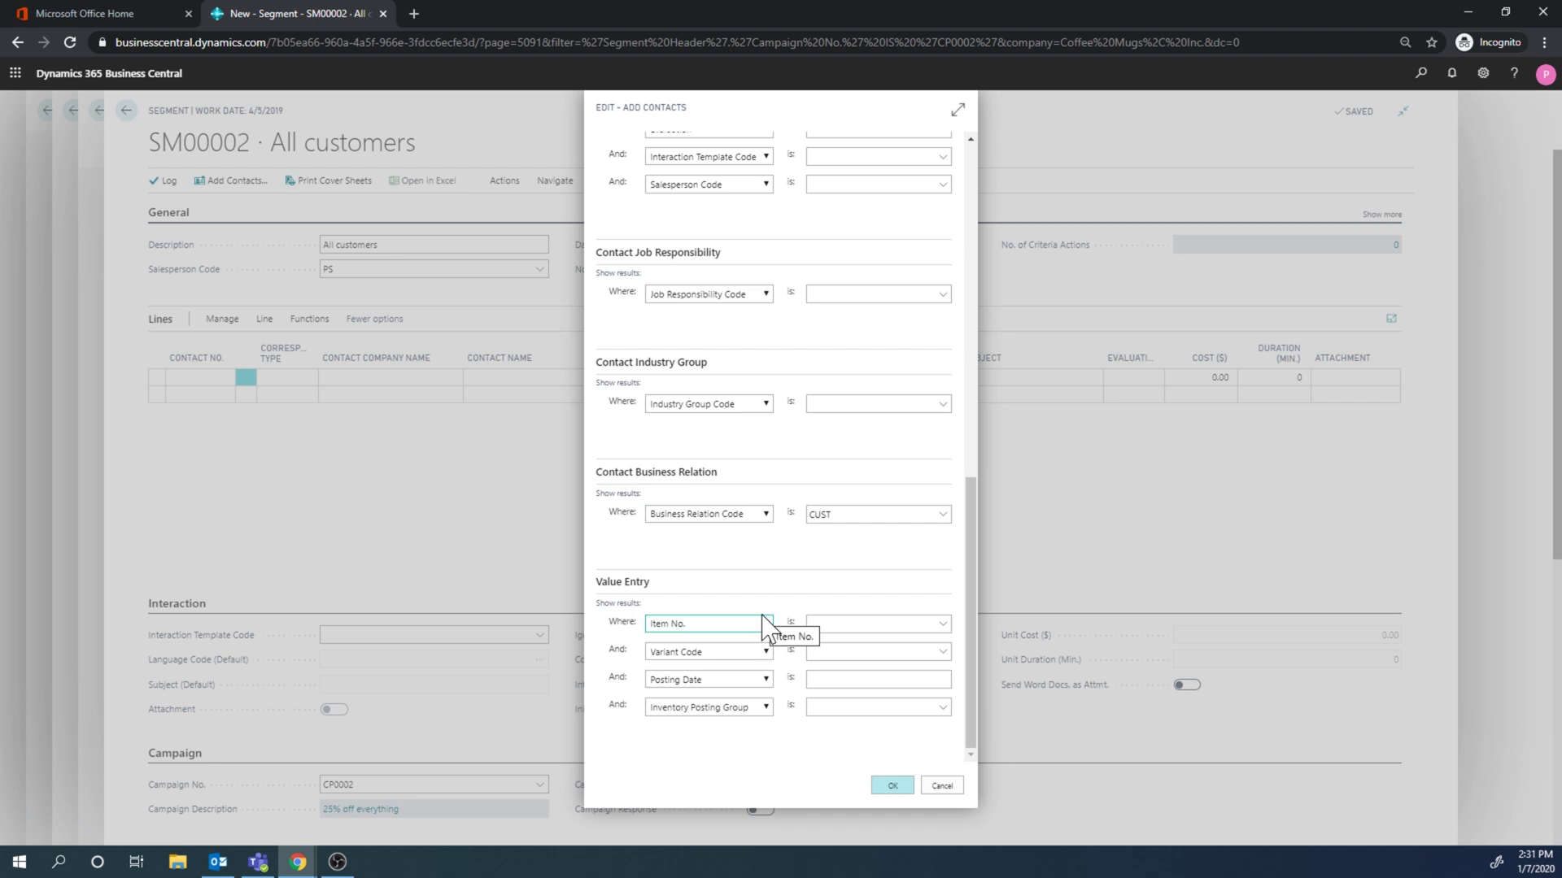
left_click(893, 787)
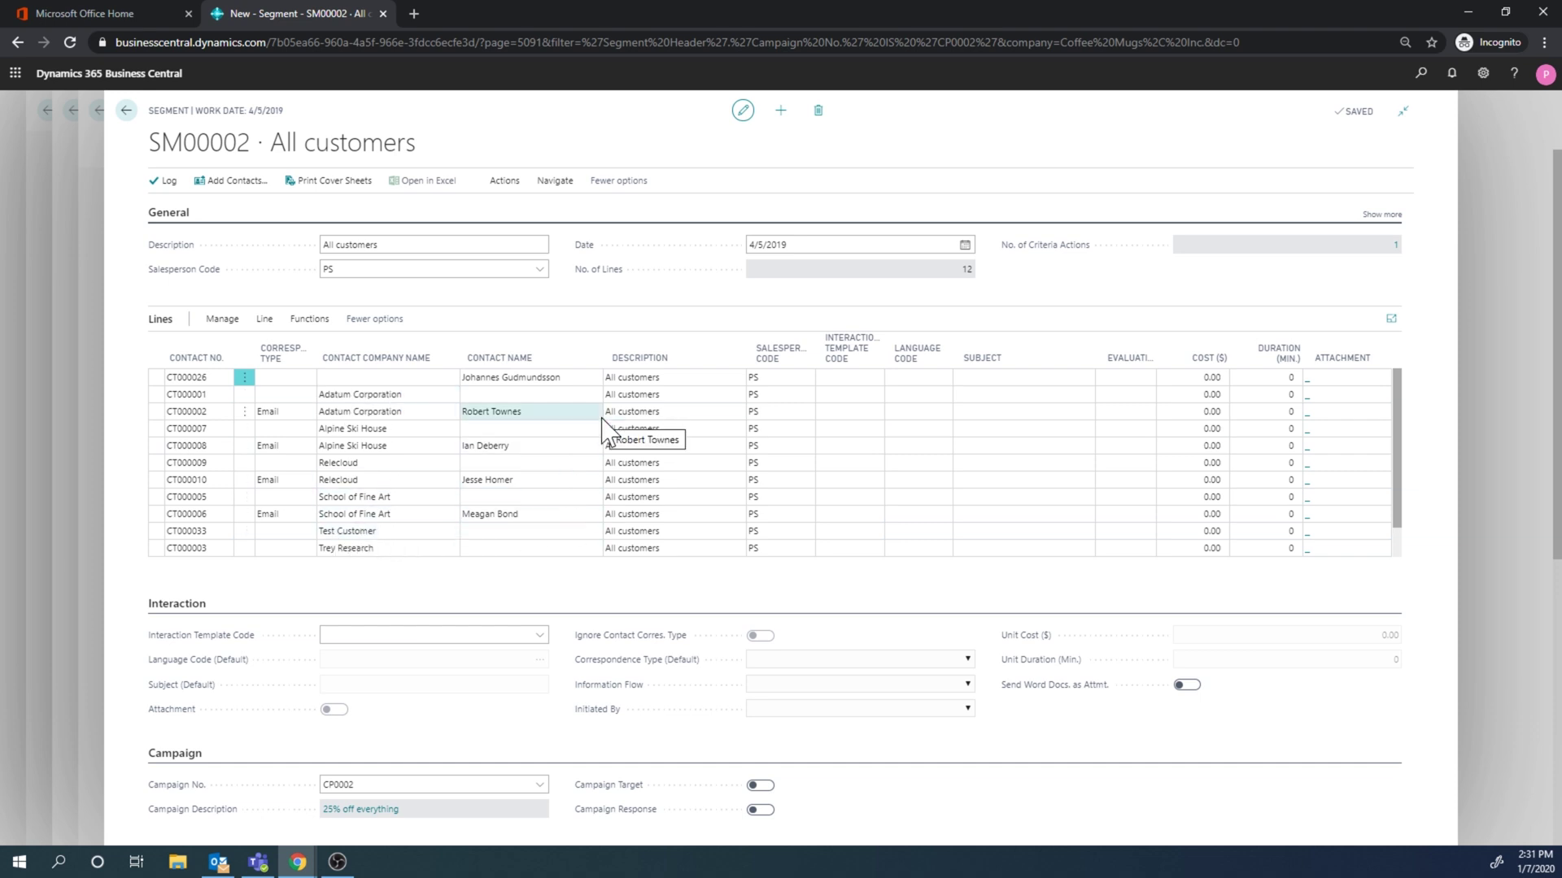
left_click(244, 378)
Delete segment lines CT000026 and CT000033 (Test Customer), then view the segment criteria.
left_click(228, 449)
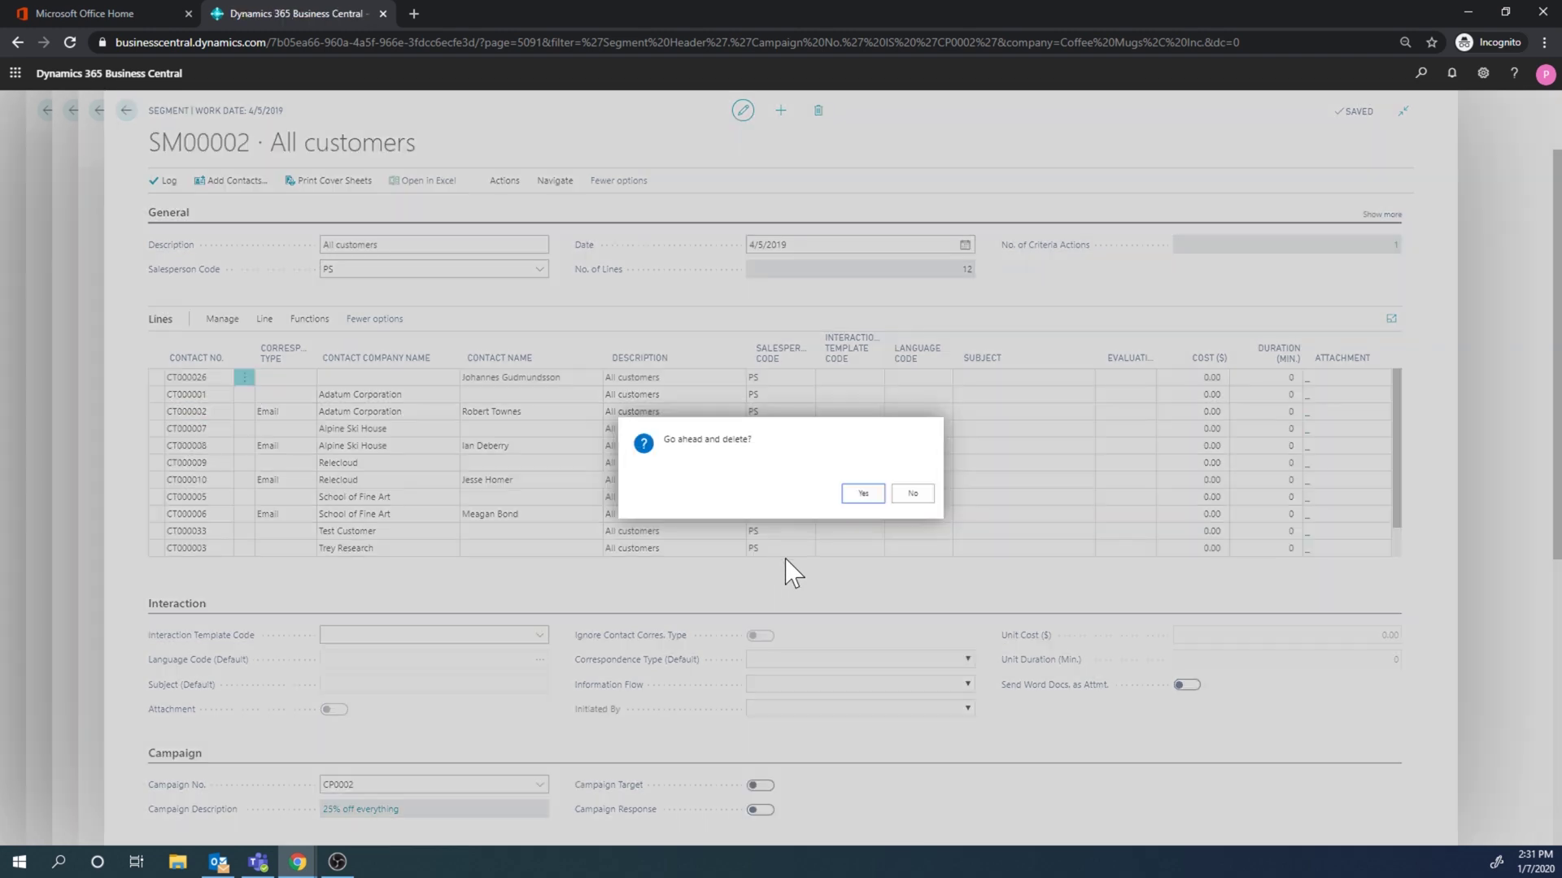
left_click(862, 493)
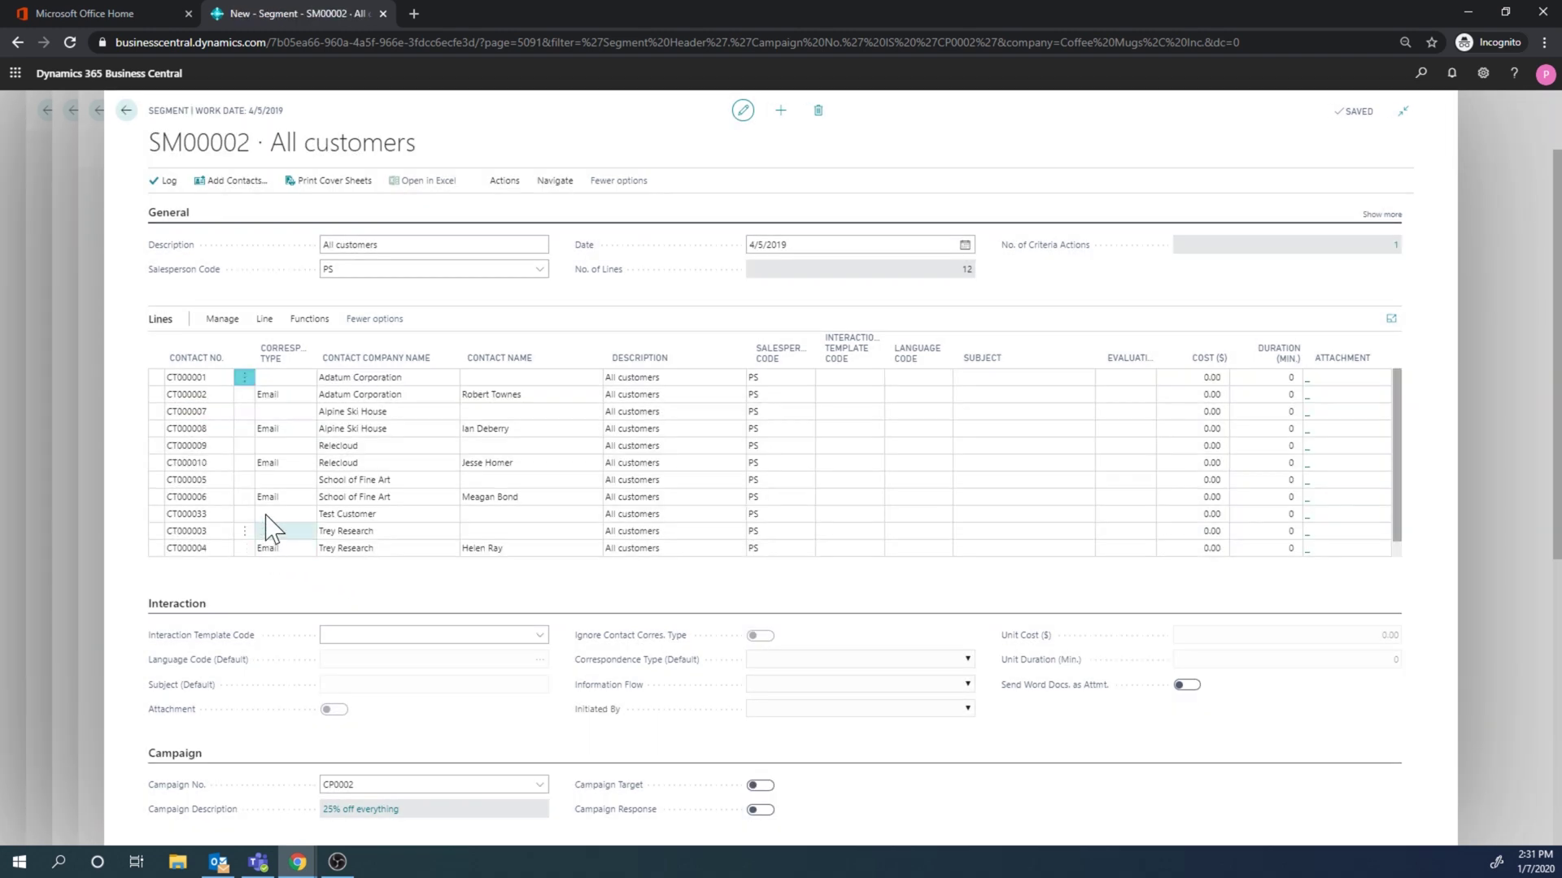
left_click(244, 514)
left_click(244, 514)
left_click(218, 571)
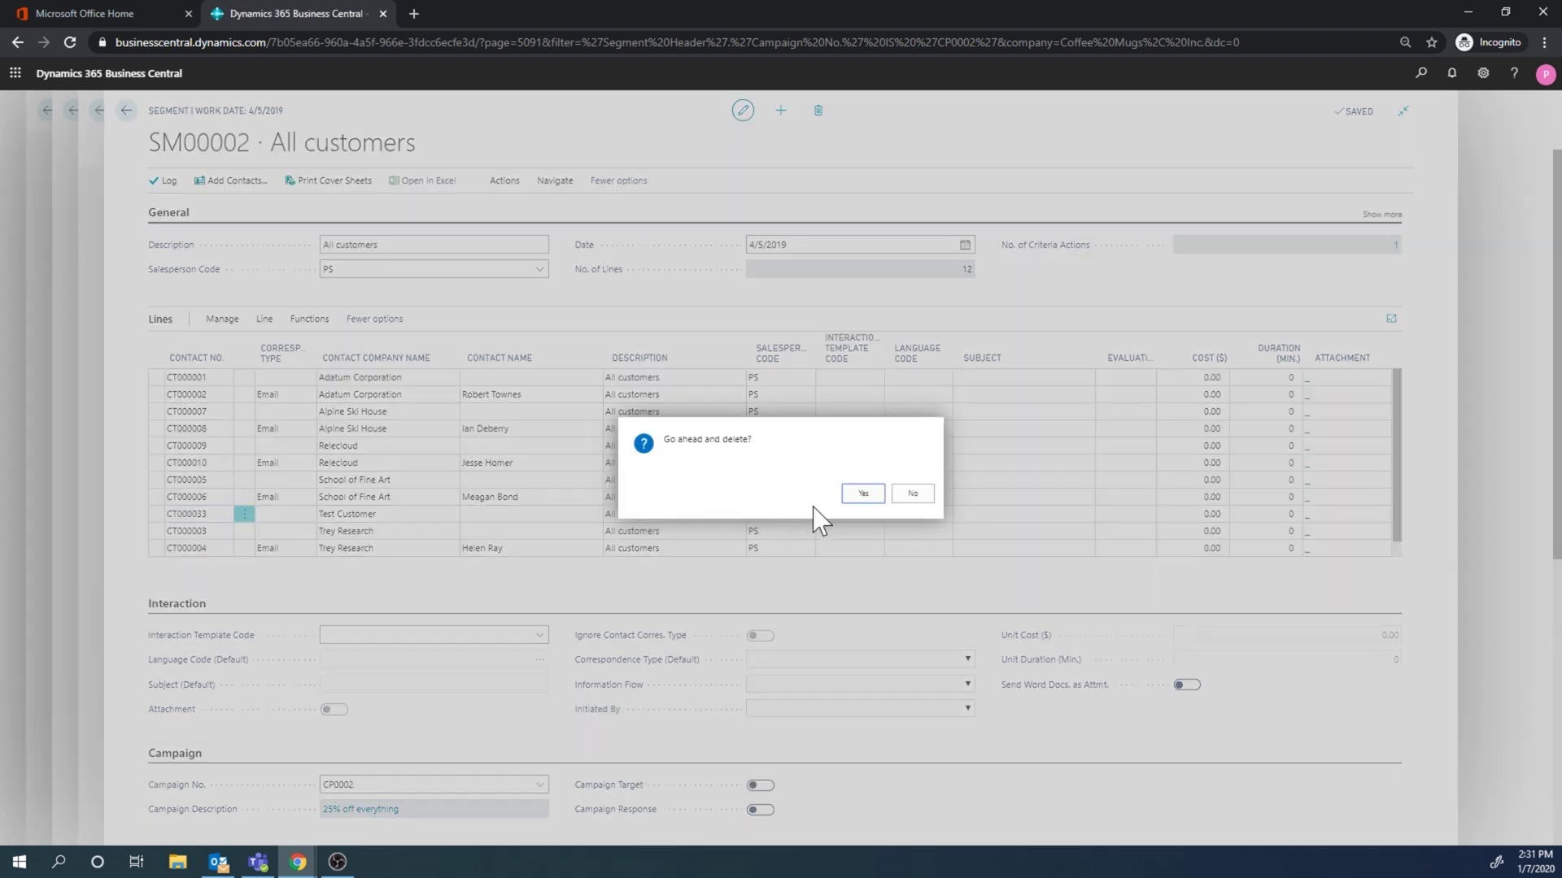
left_click(861, 495)
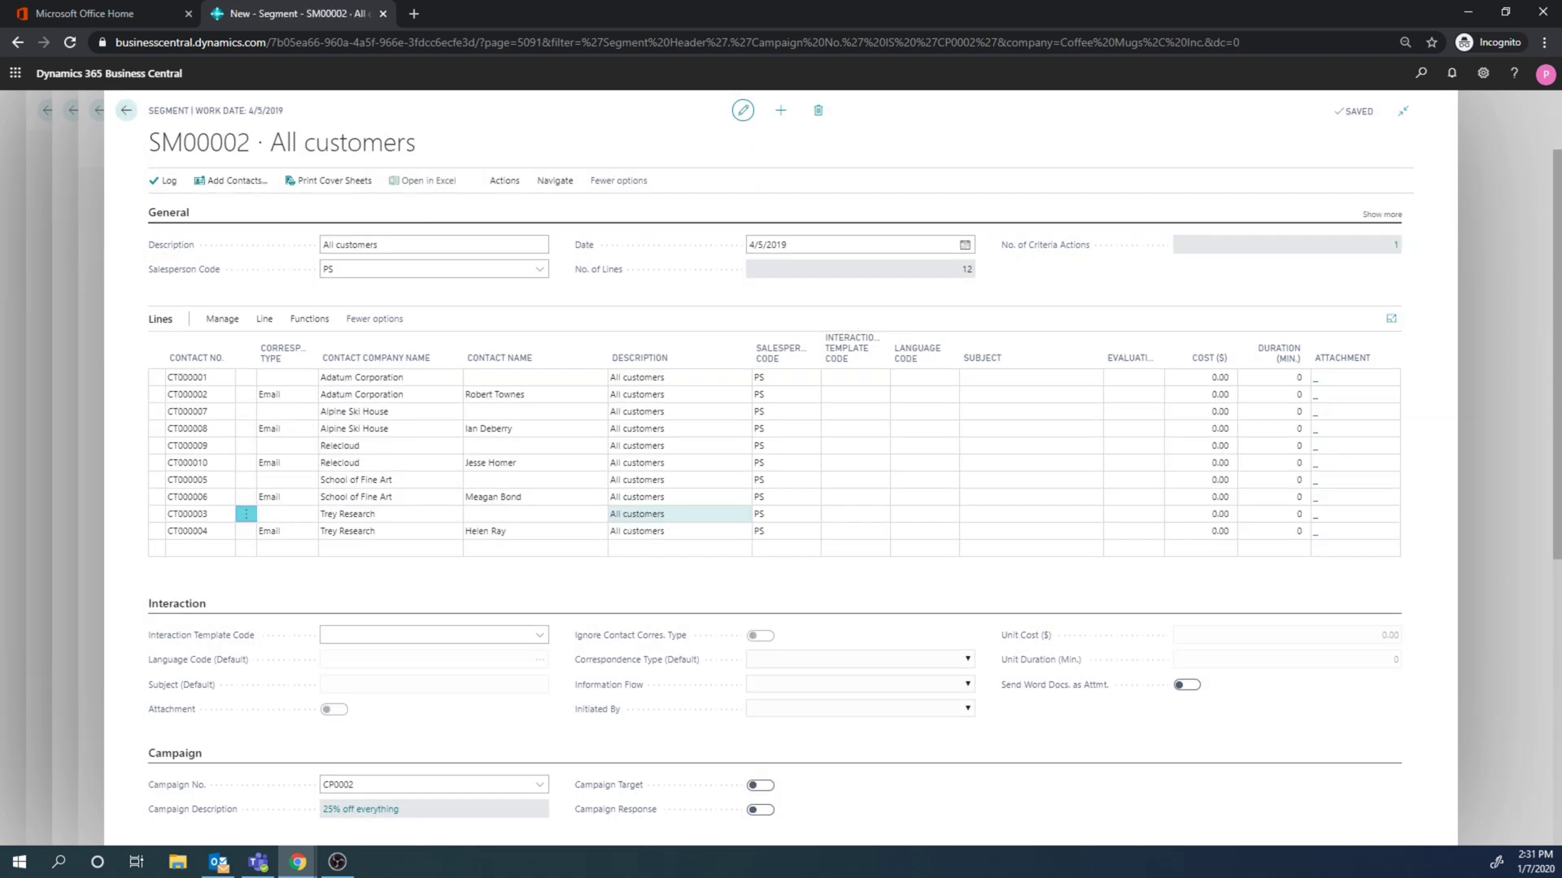
left_click(1269, 245)
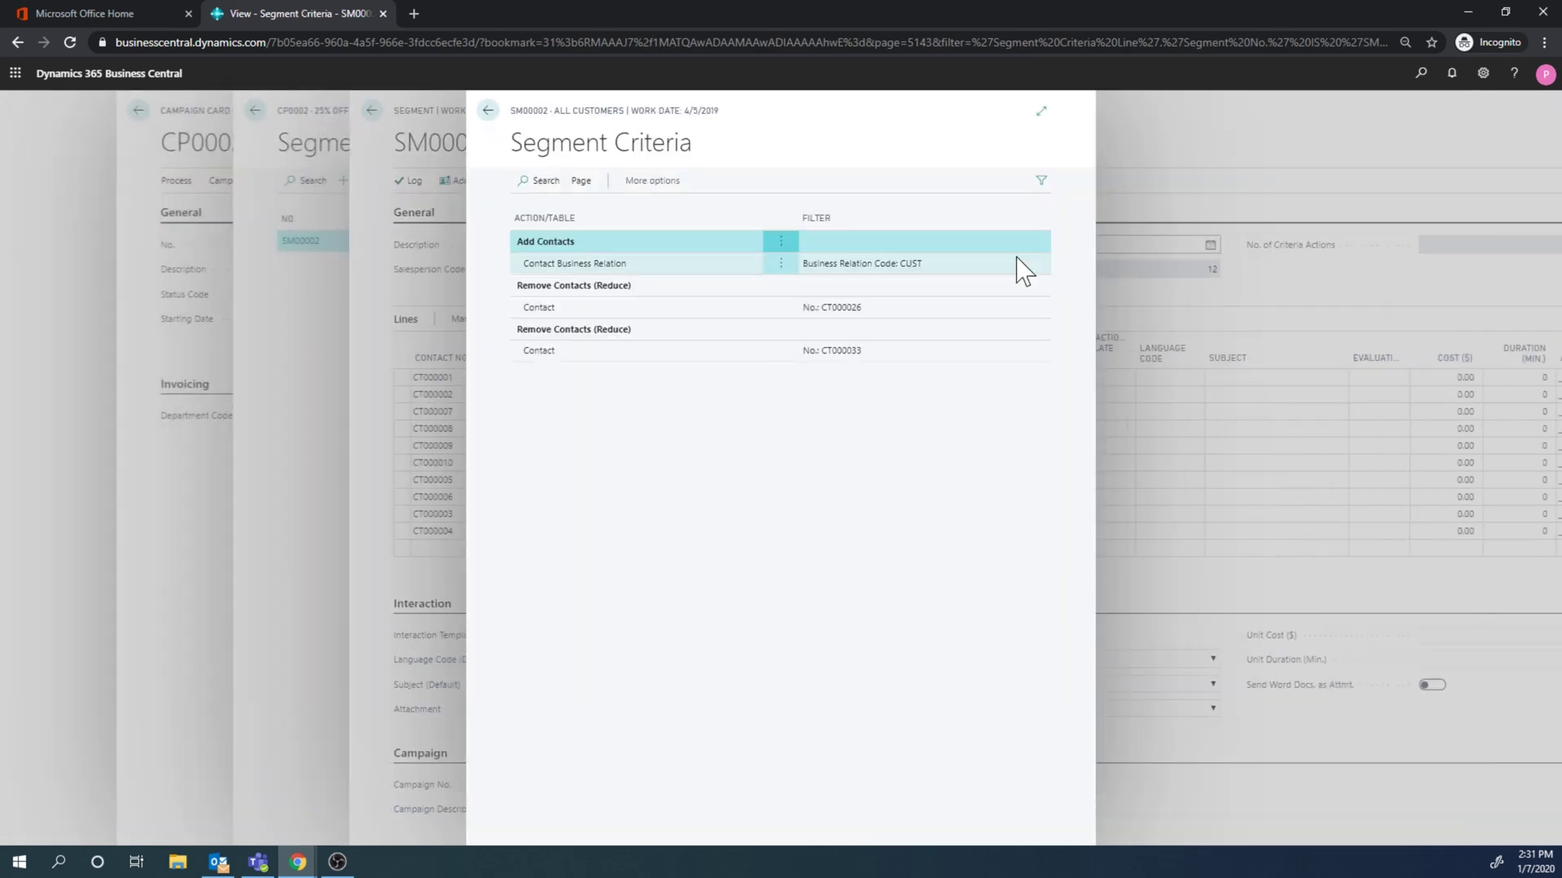
Review the criteria again and return to the SM00002 card with ten PS contact lines.
left_click(489, 110)
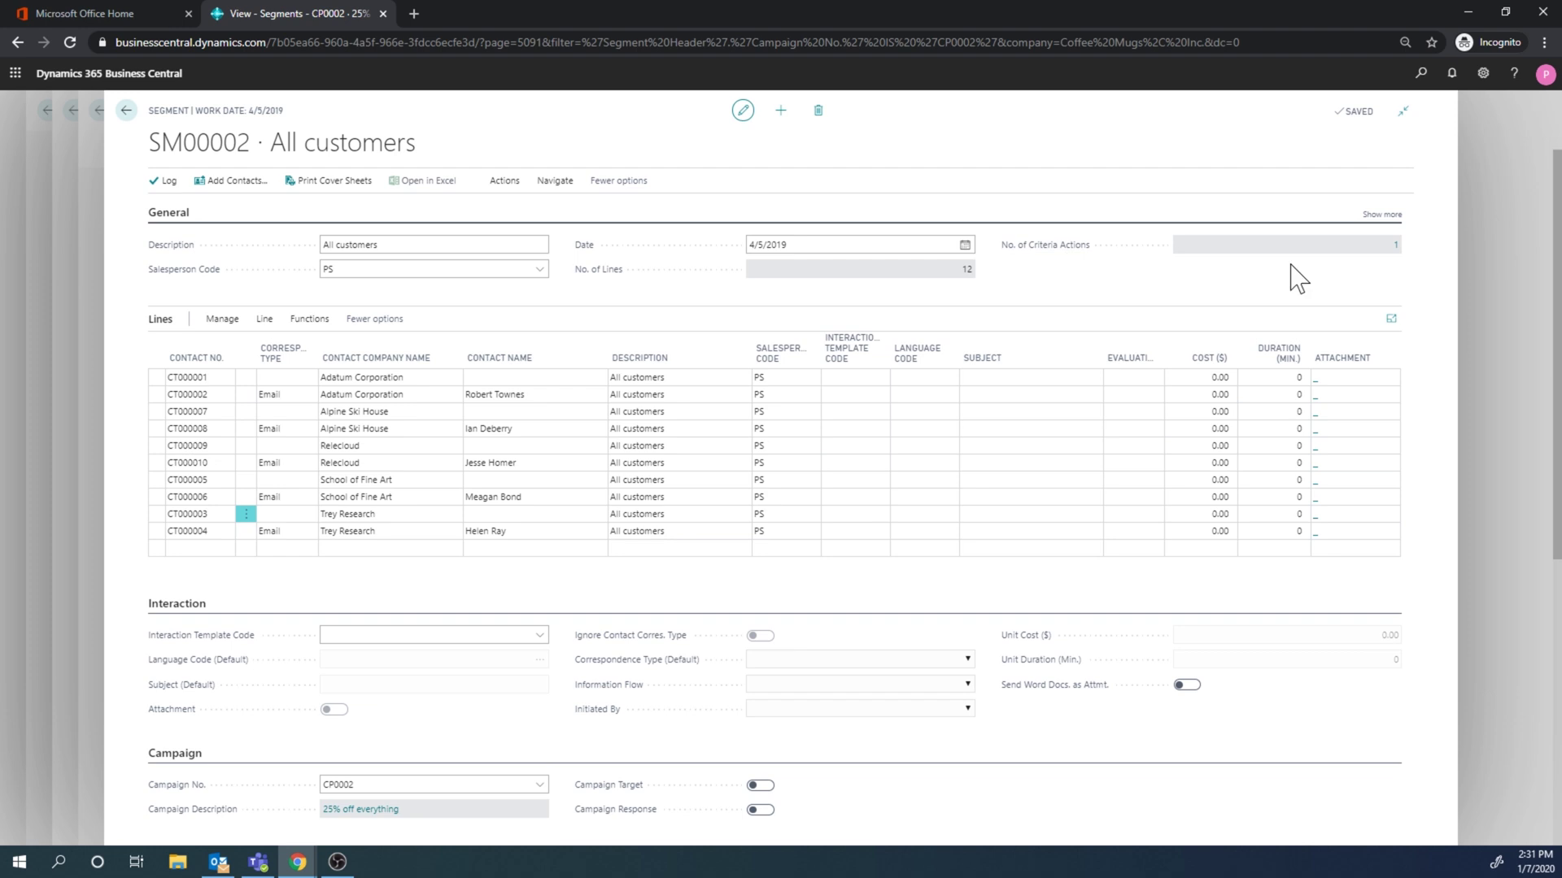
left_click(1396, 246)
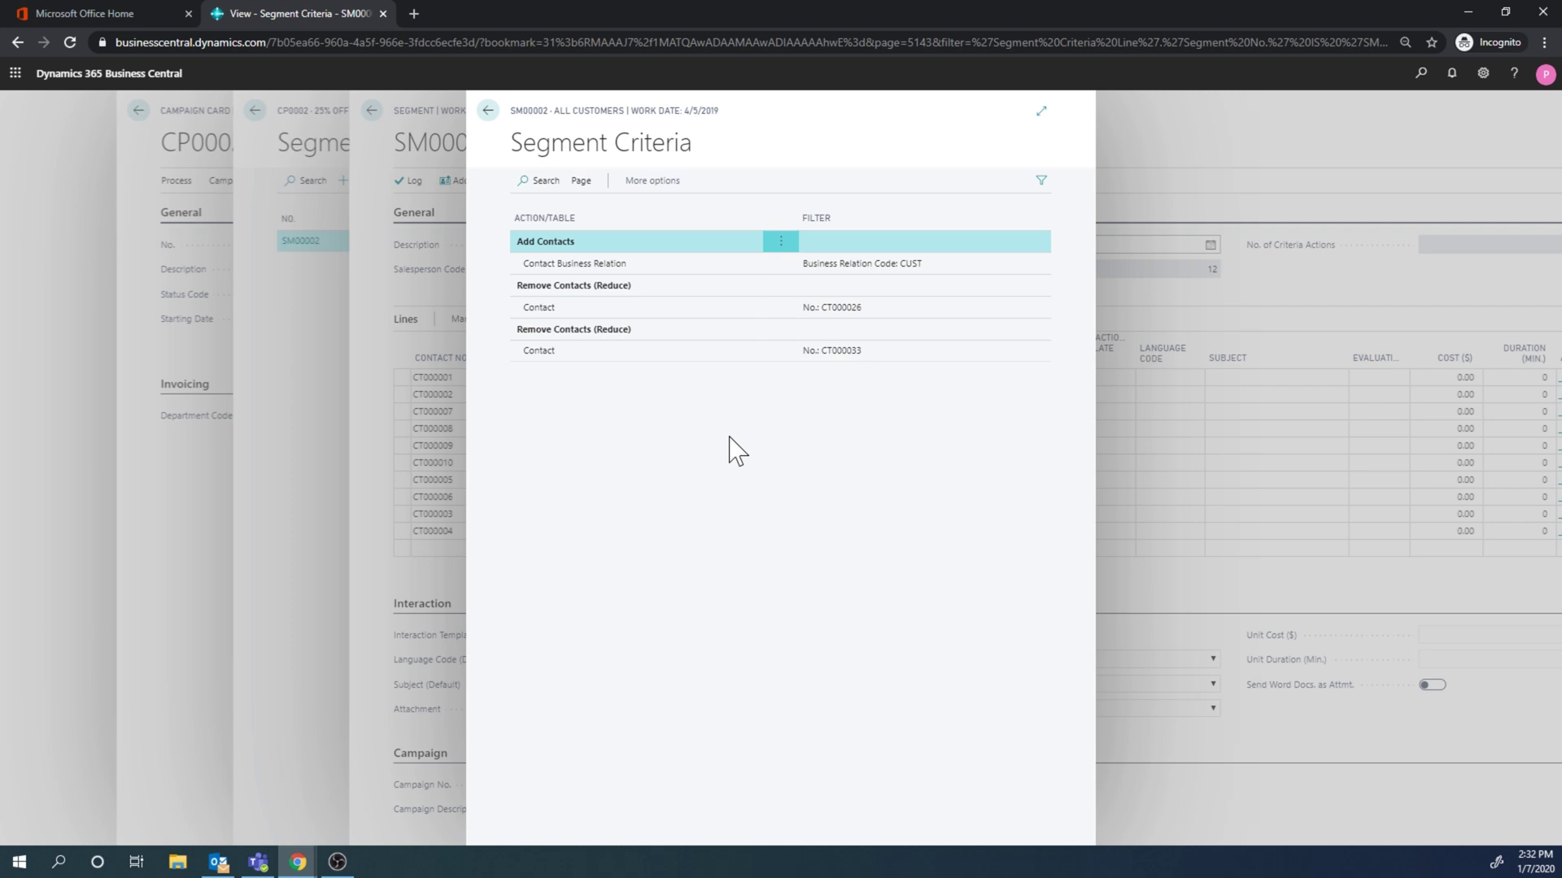
left_click(488, 111)
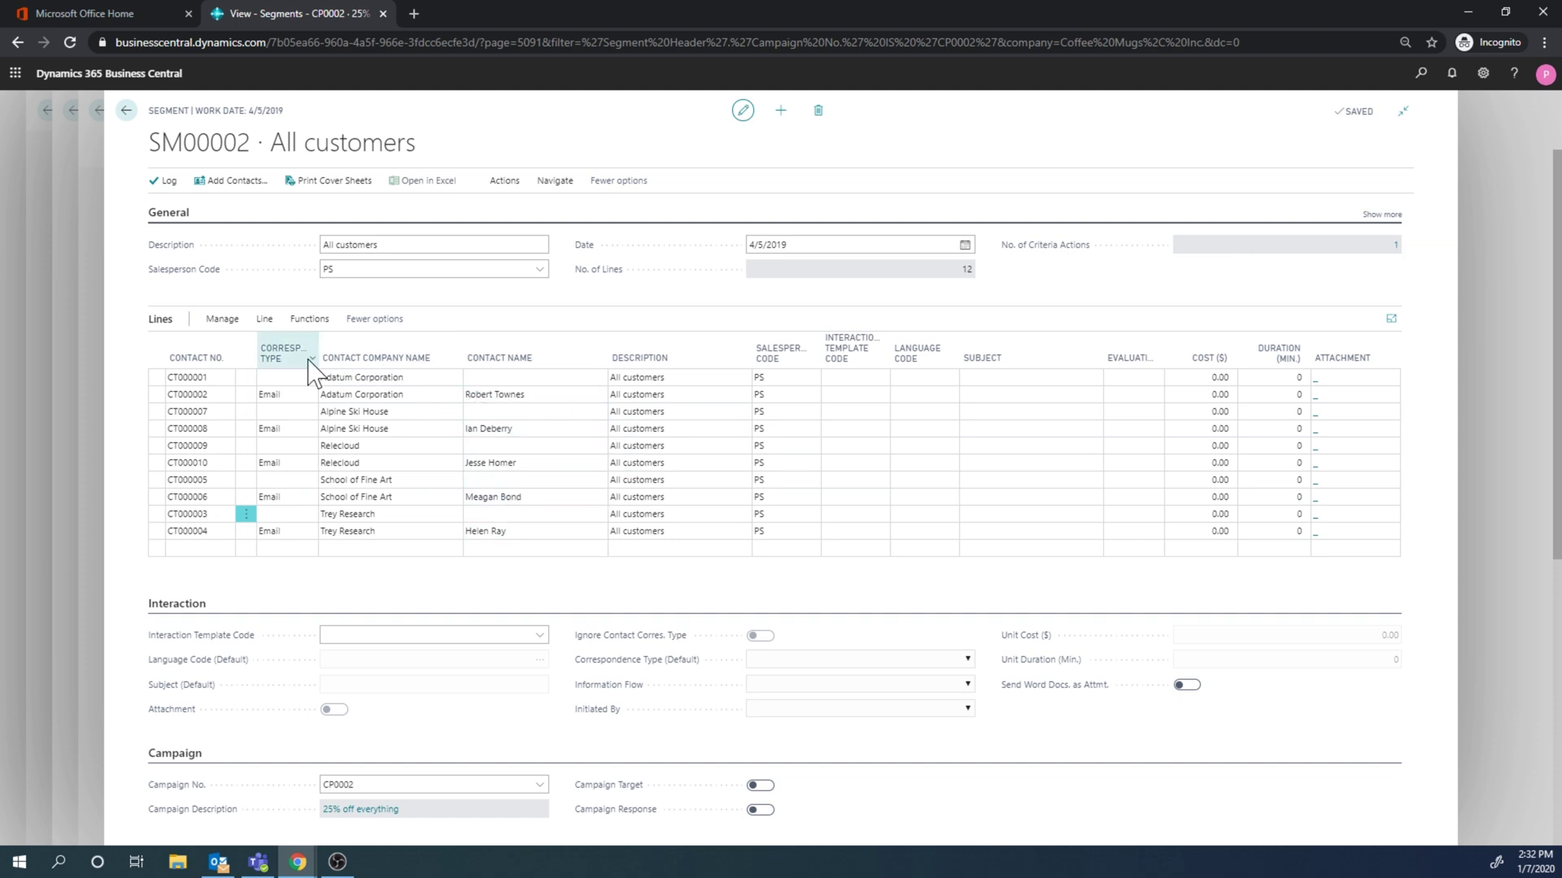
Set interaction template EMAIL on segment SM00002 and apply it to all ten lines.
left_click(309, 321)
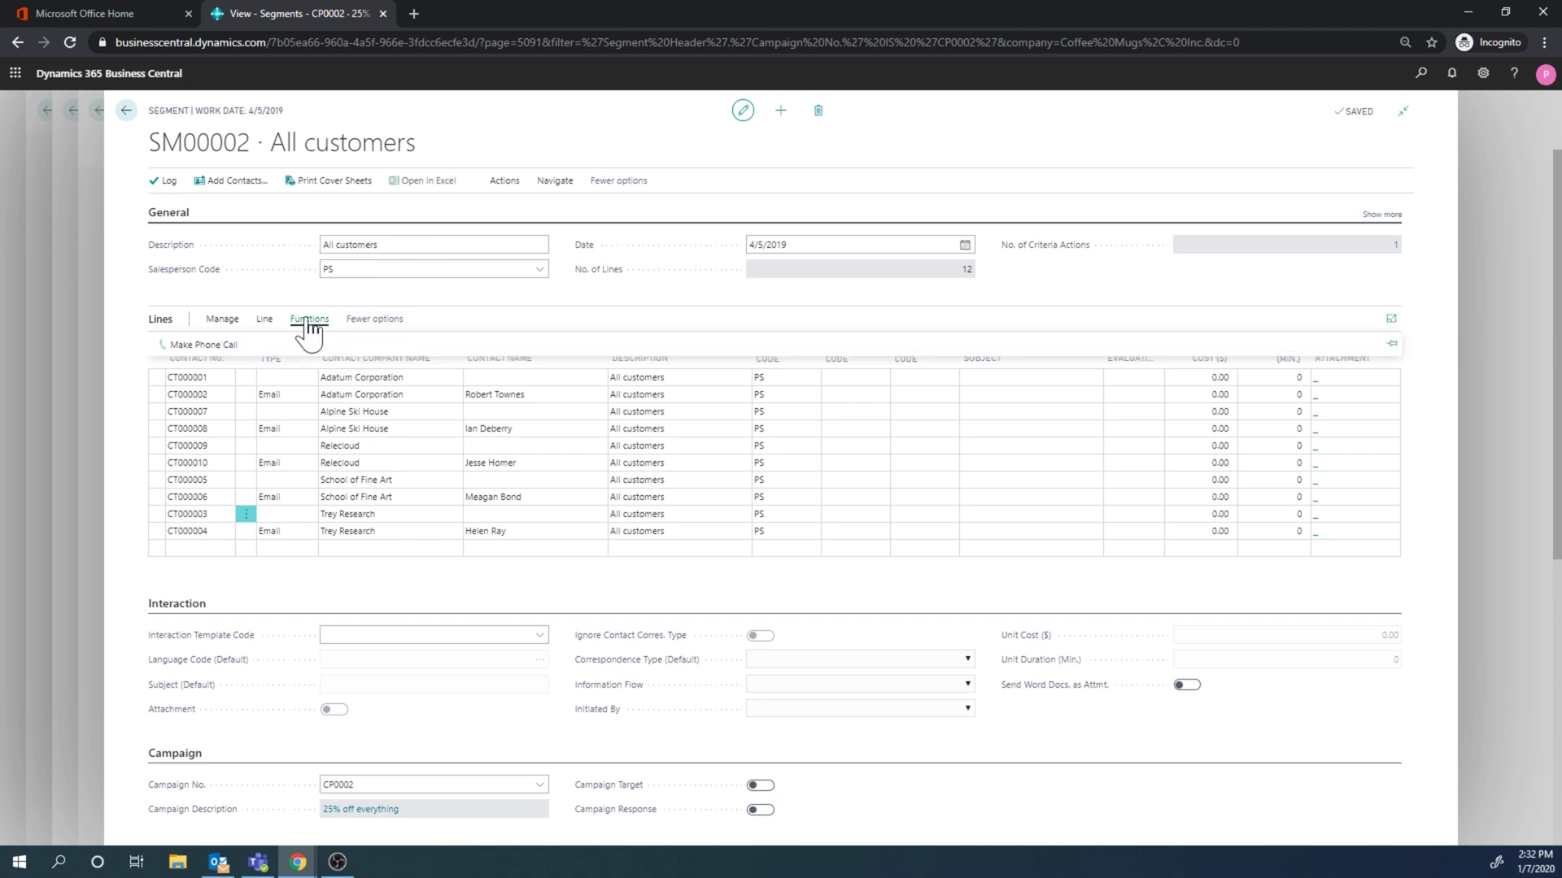
left_click(265, 322)
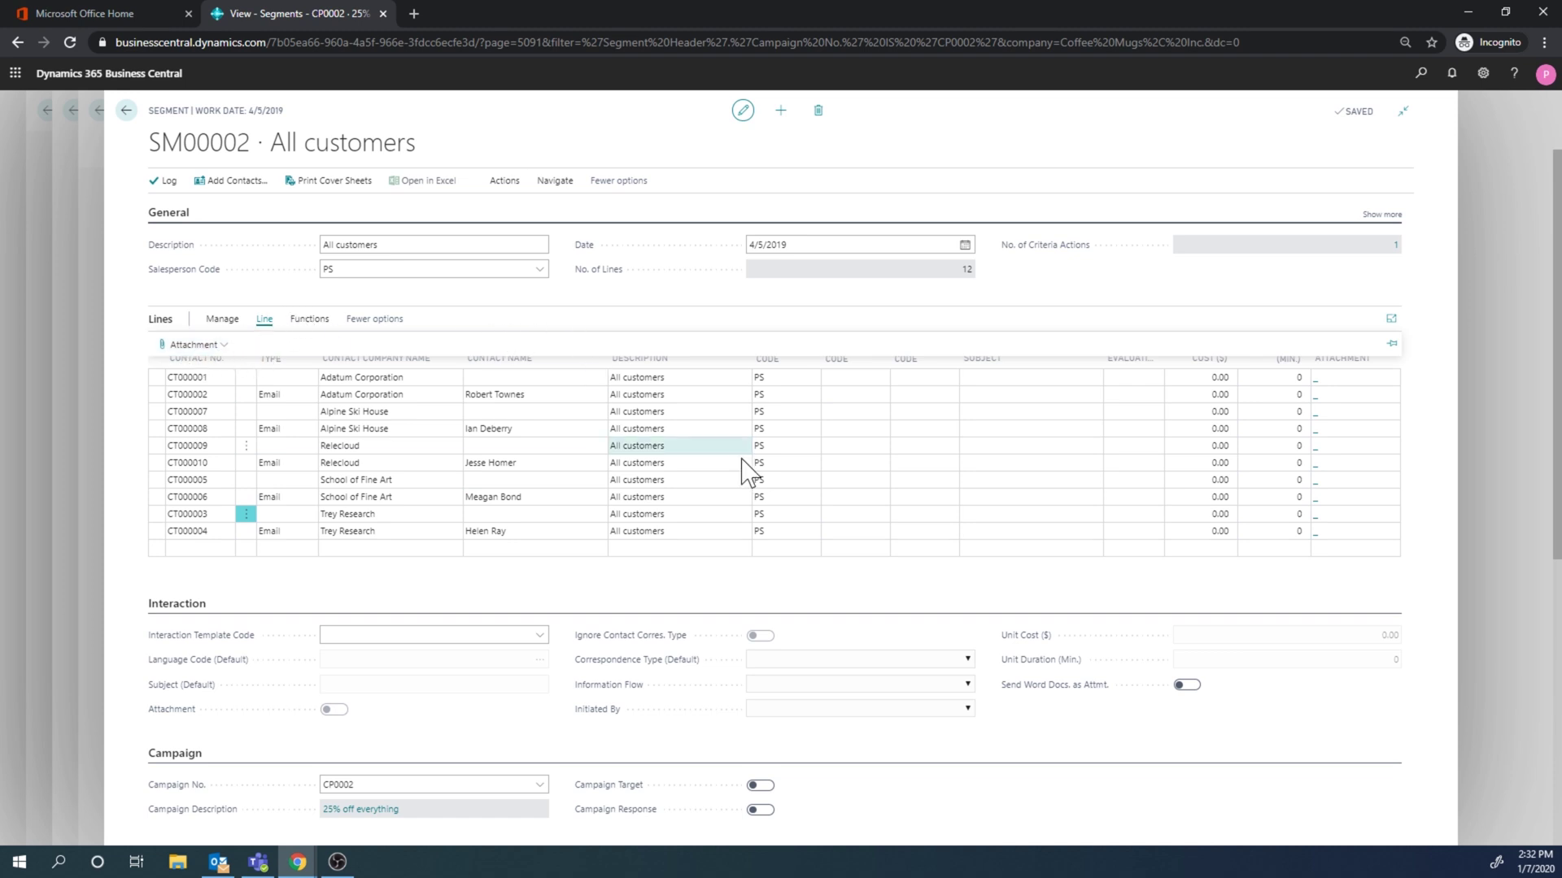
left_click(540, 635)
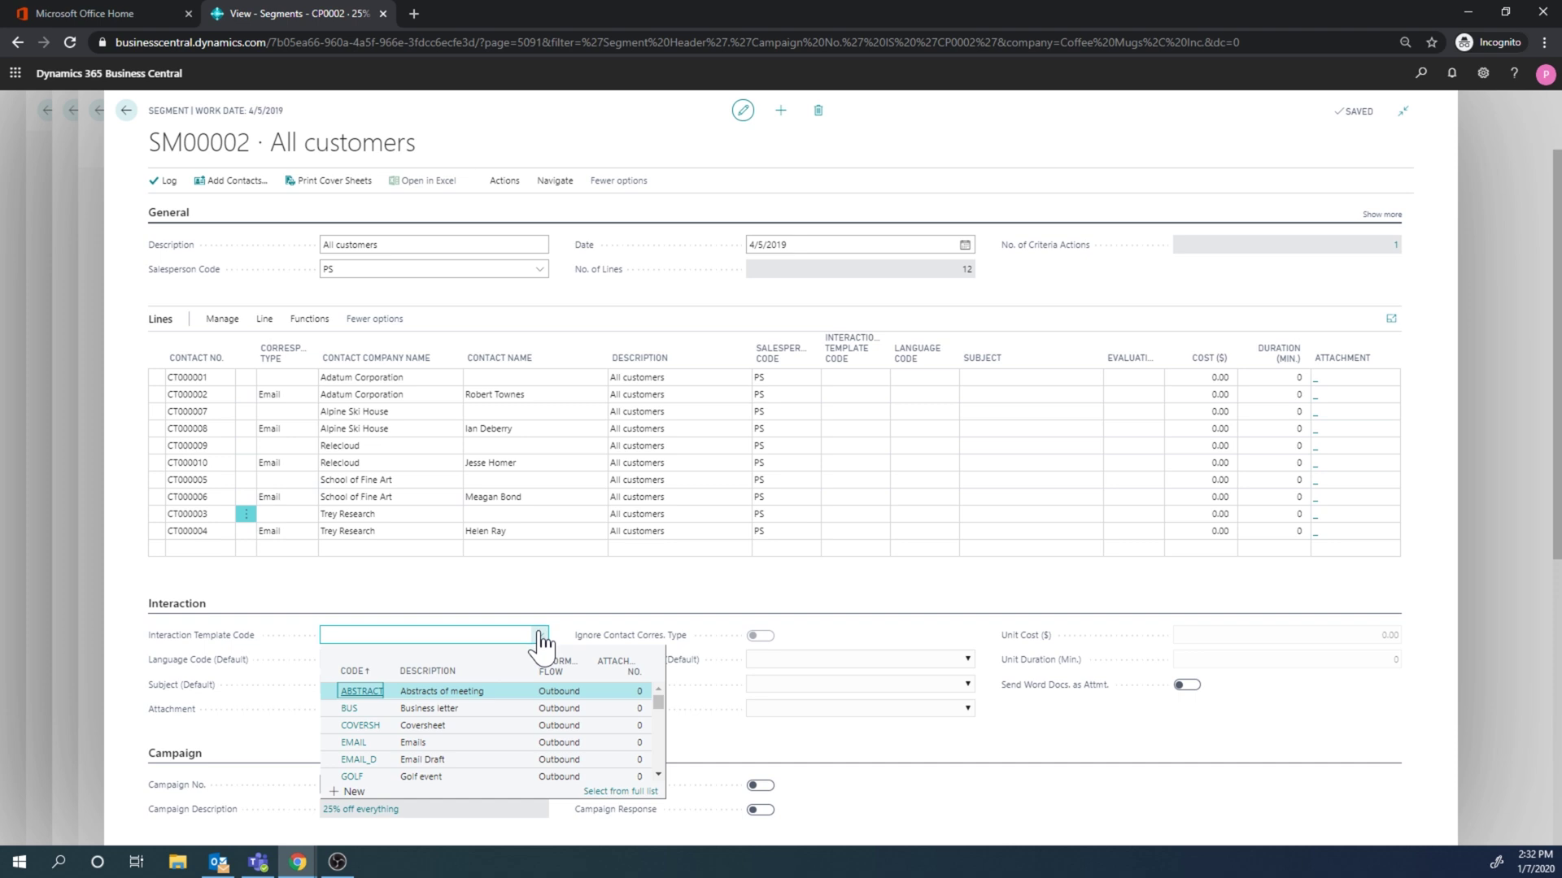
scroll(415, 768, "down", 3)
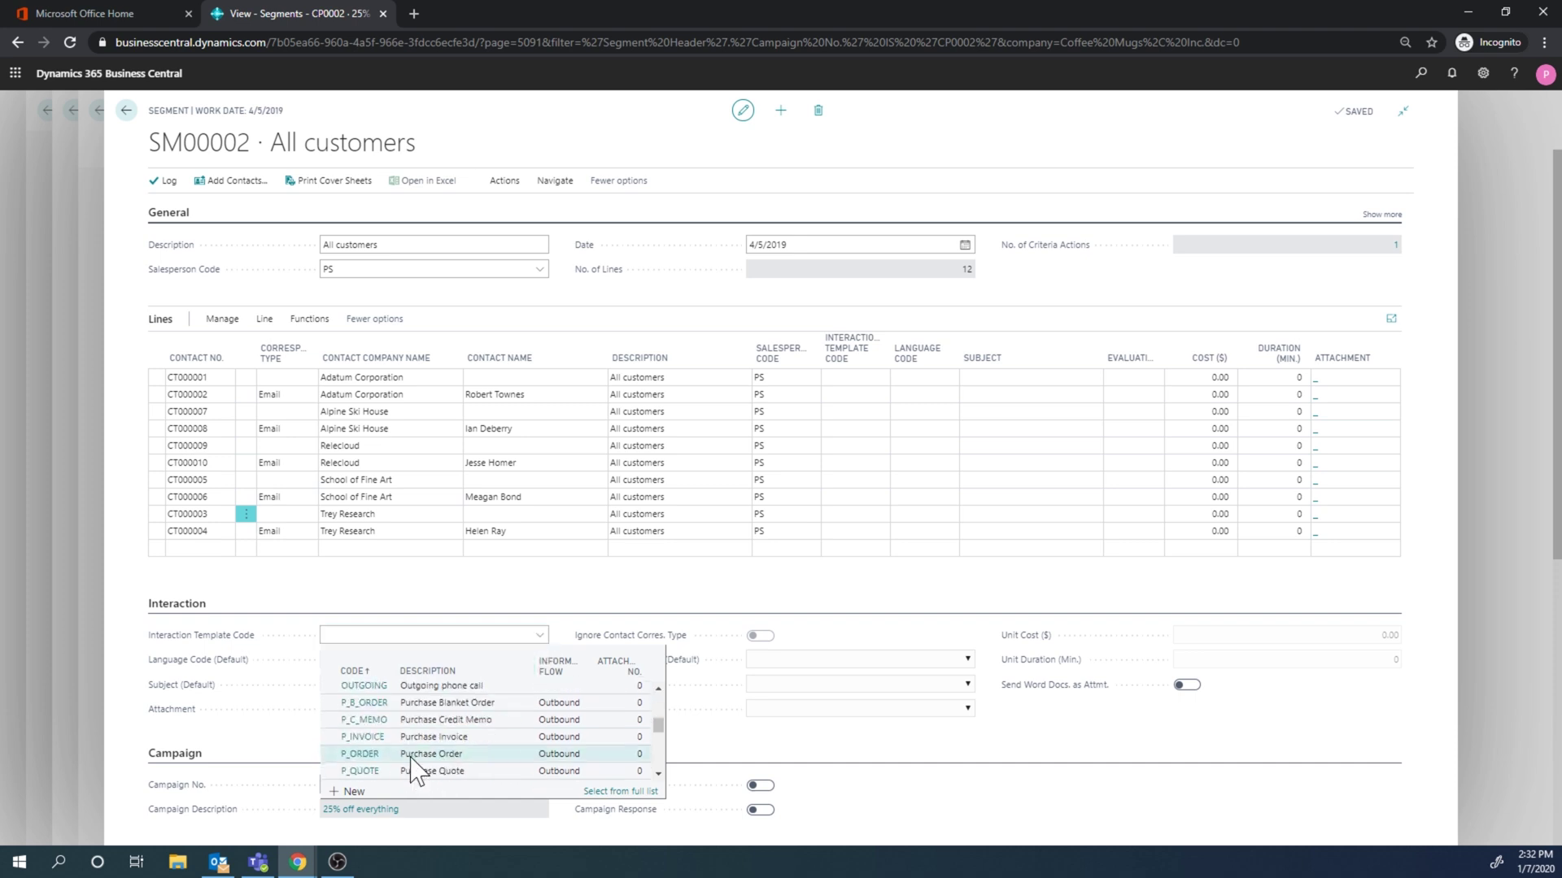
scroll(410, 765, "up", 3)
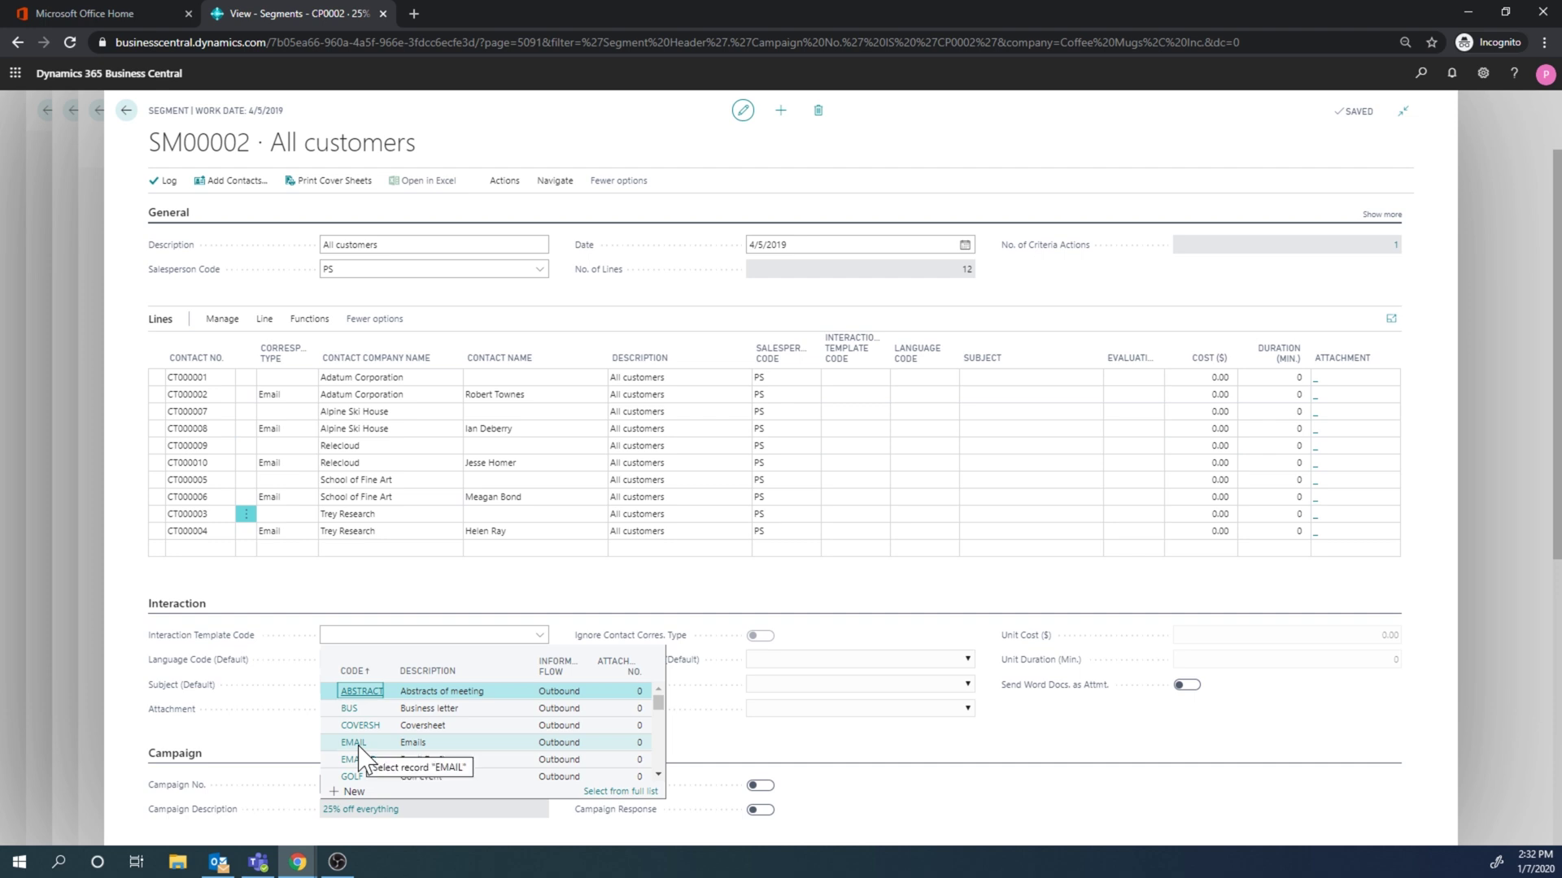
left_click(356, 743)
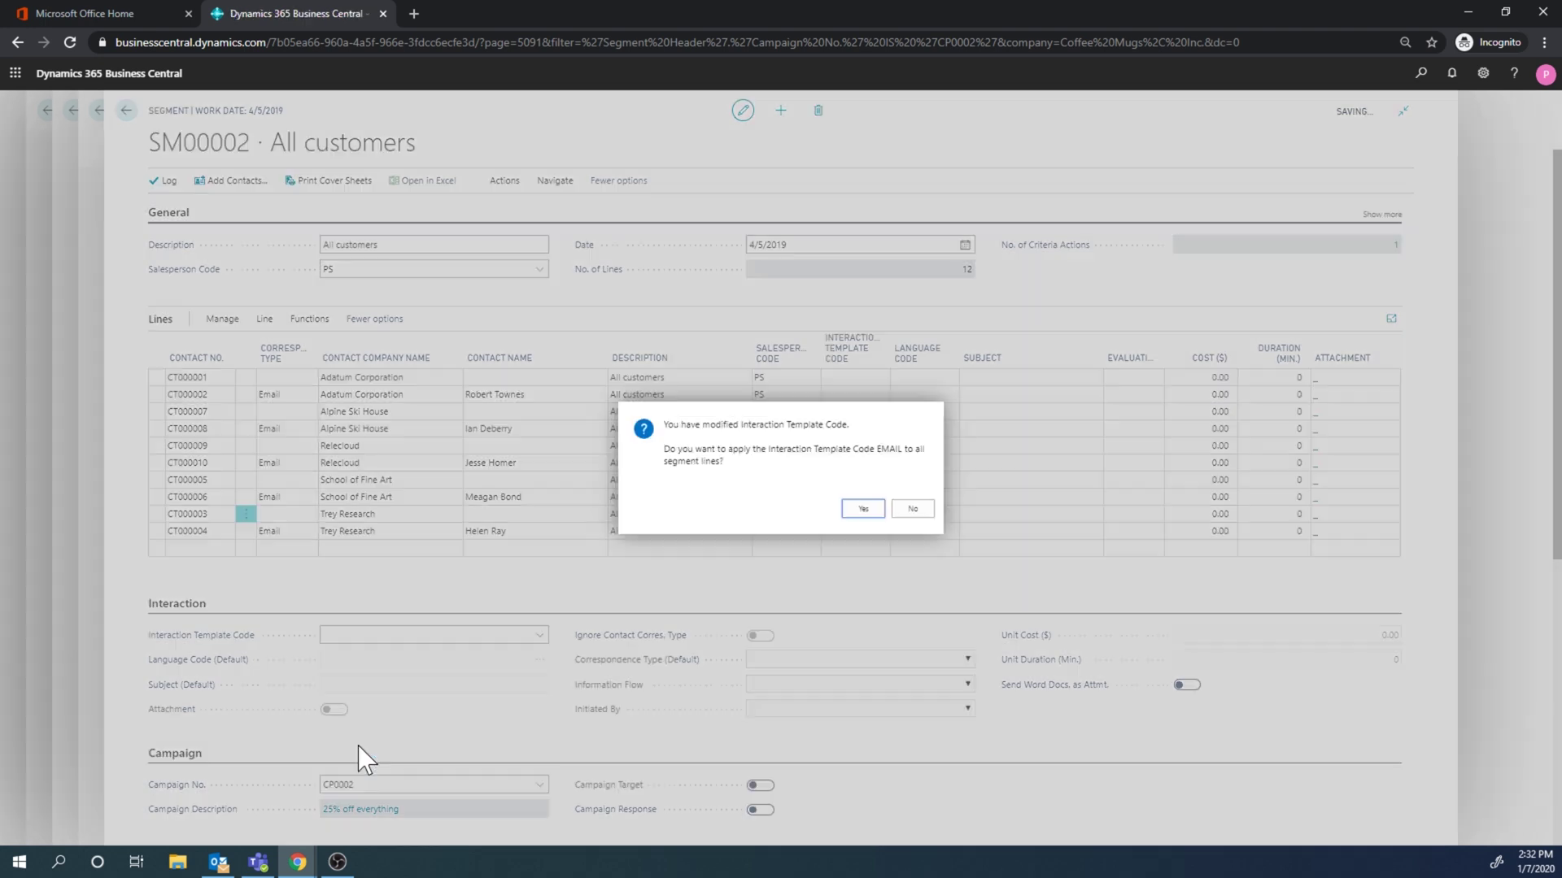
left_click(863, 510)
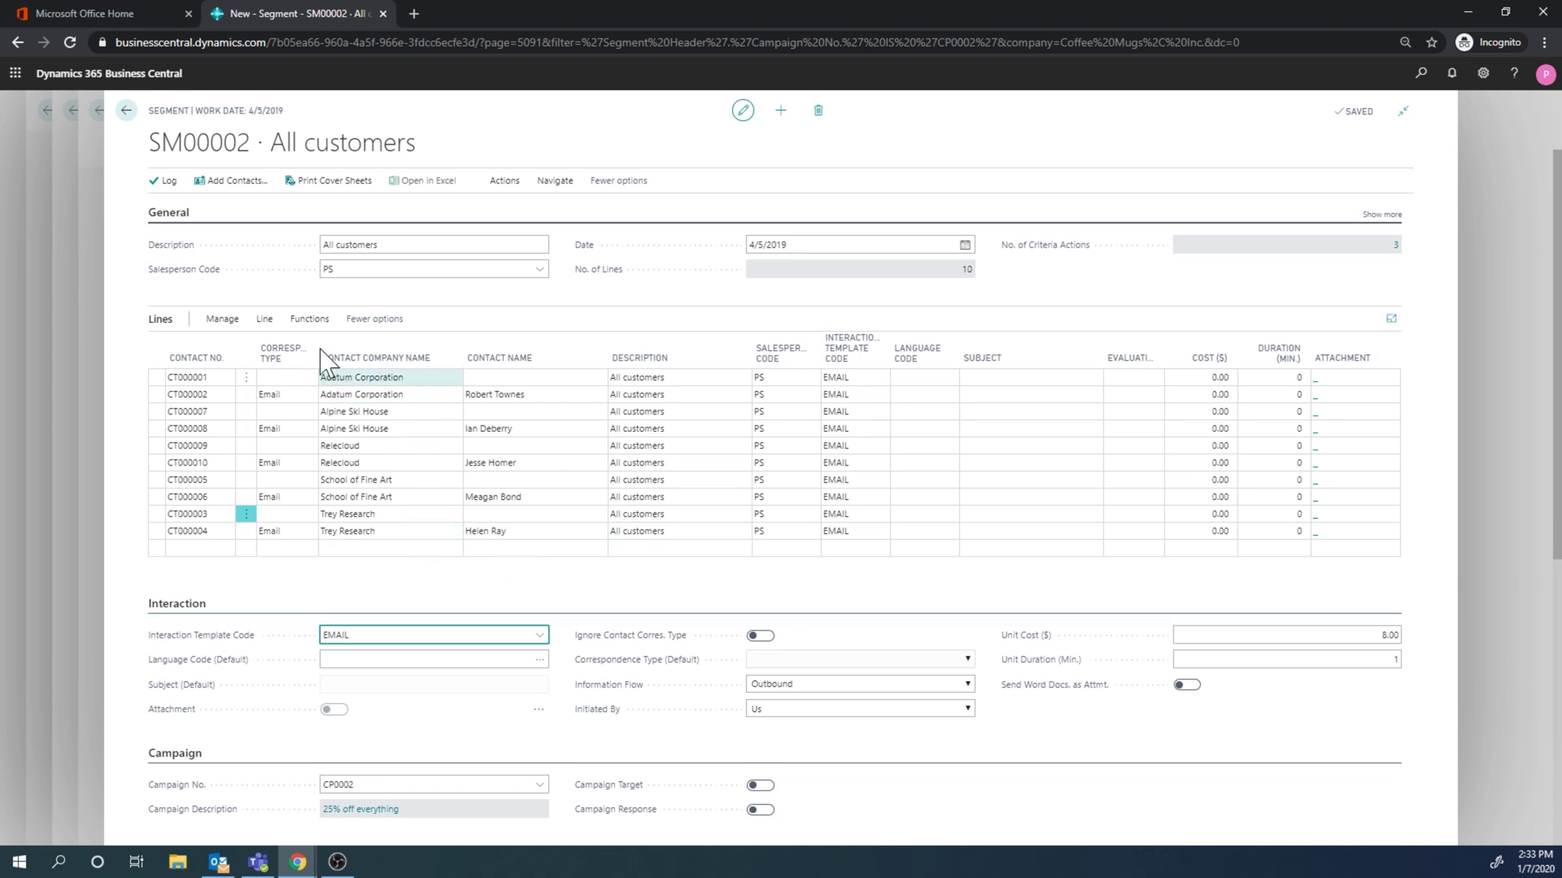
left_click(309, 319)
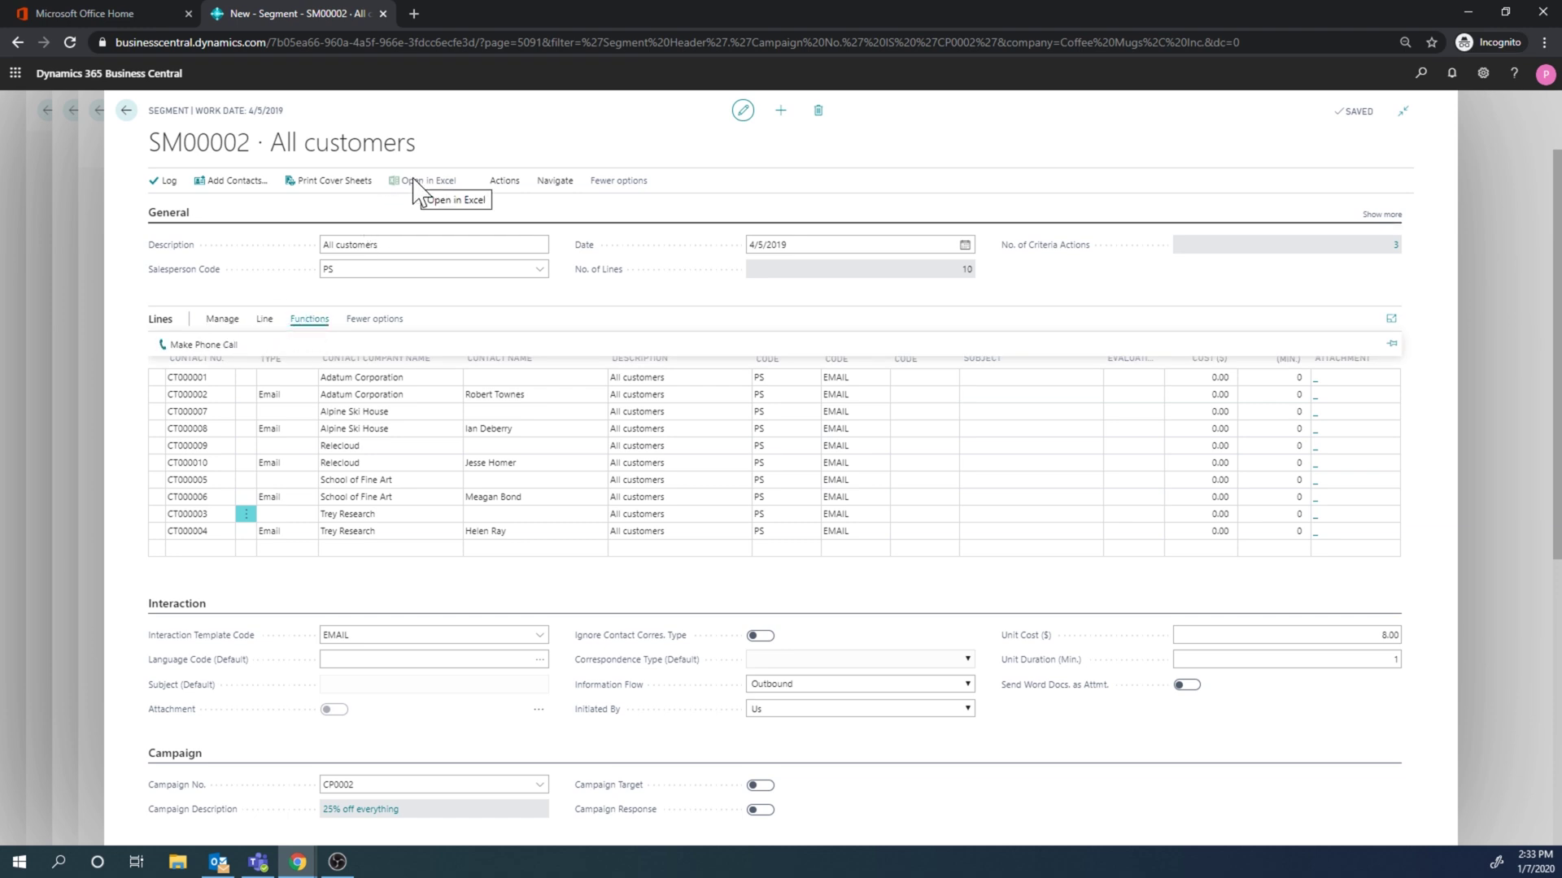
left_click(501, 181)
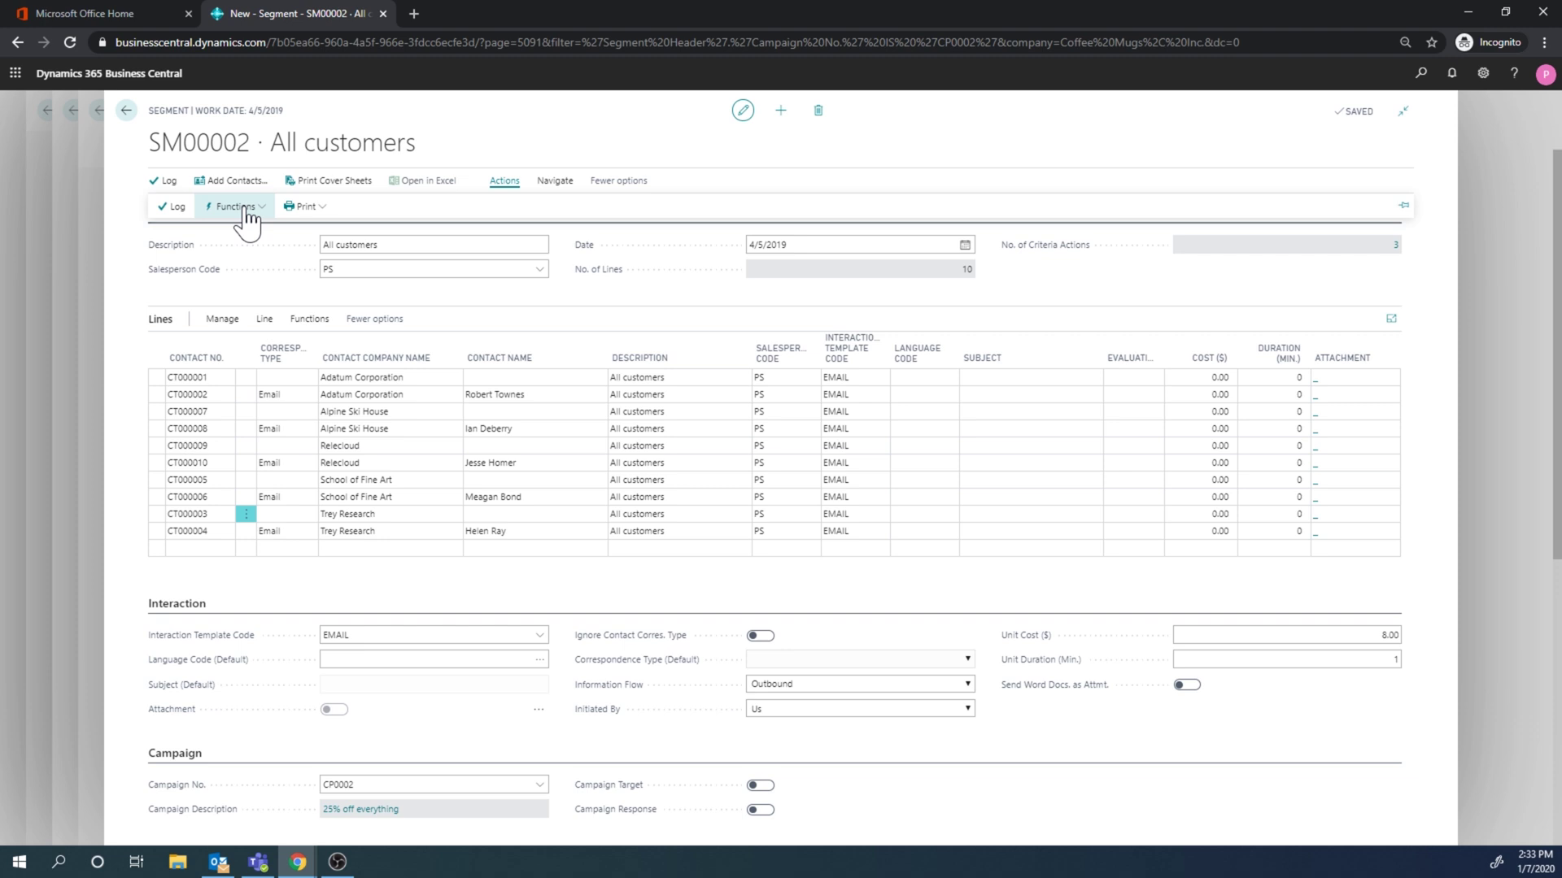
left_click(236, 207)
mouse_move(248, 240)
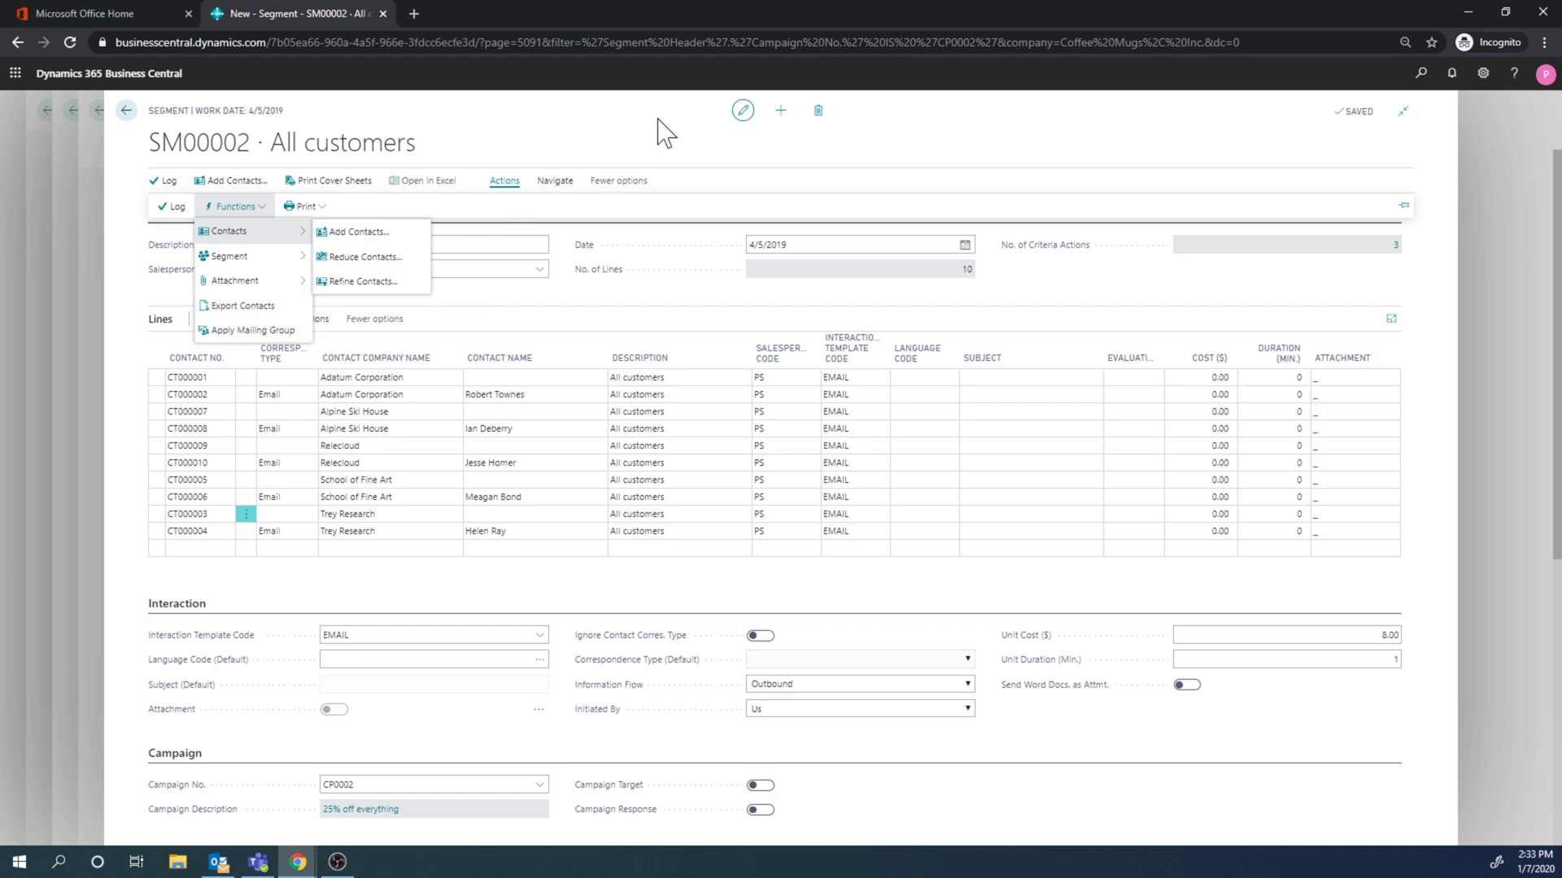
left_click(876, 244)
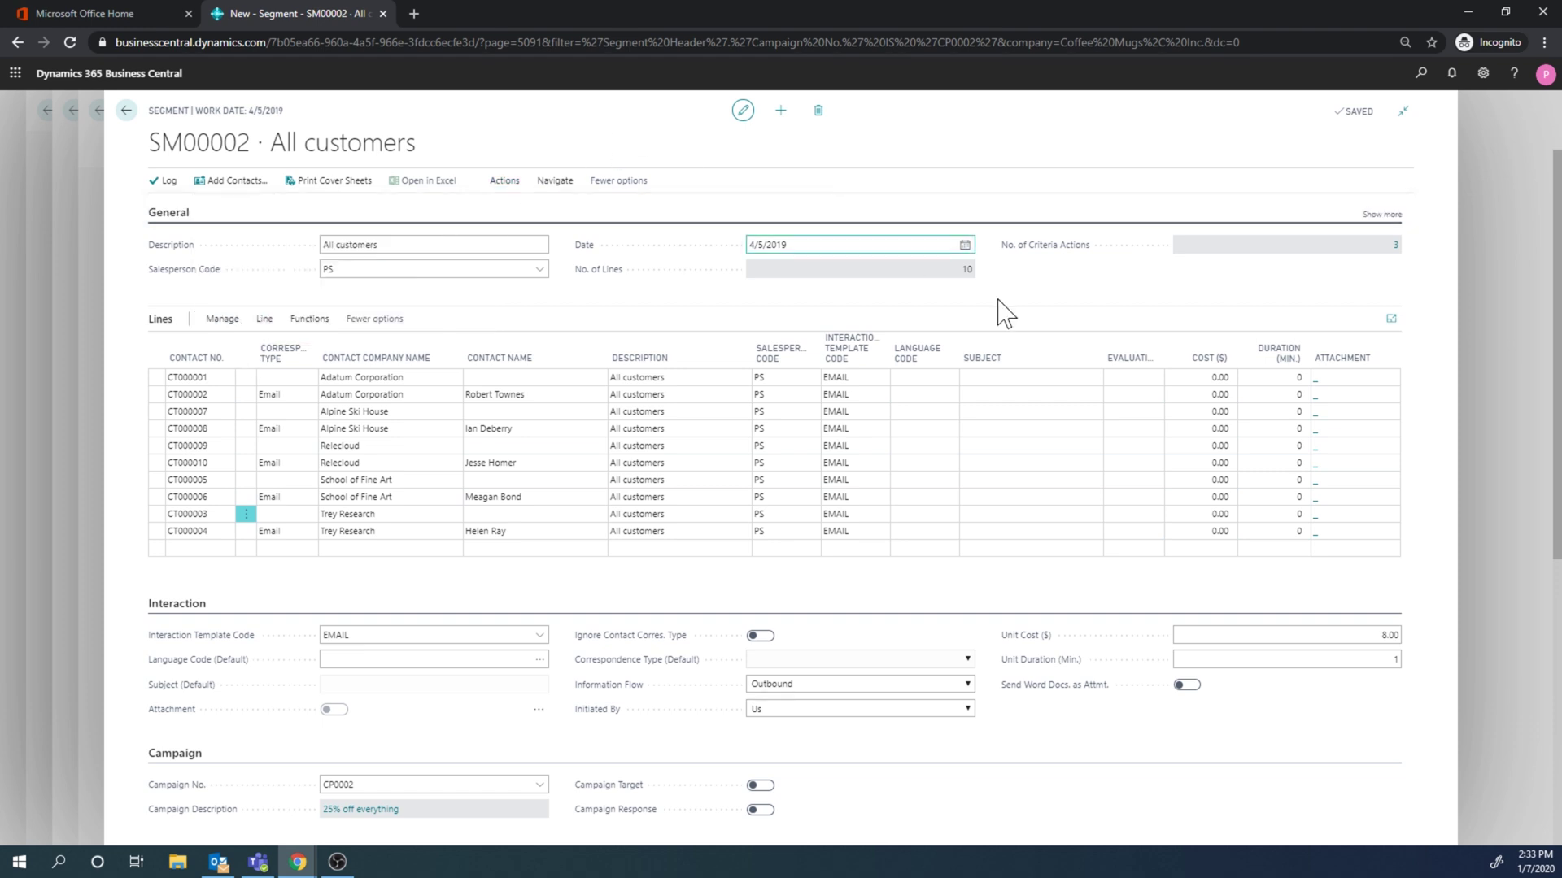
left_click(209, 244)
left_click(506, 182)
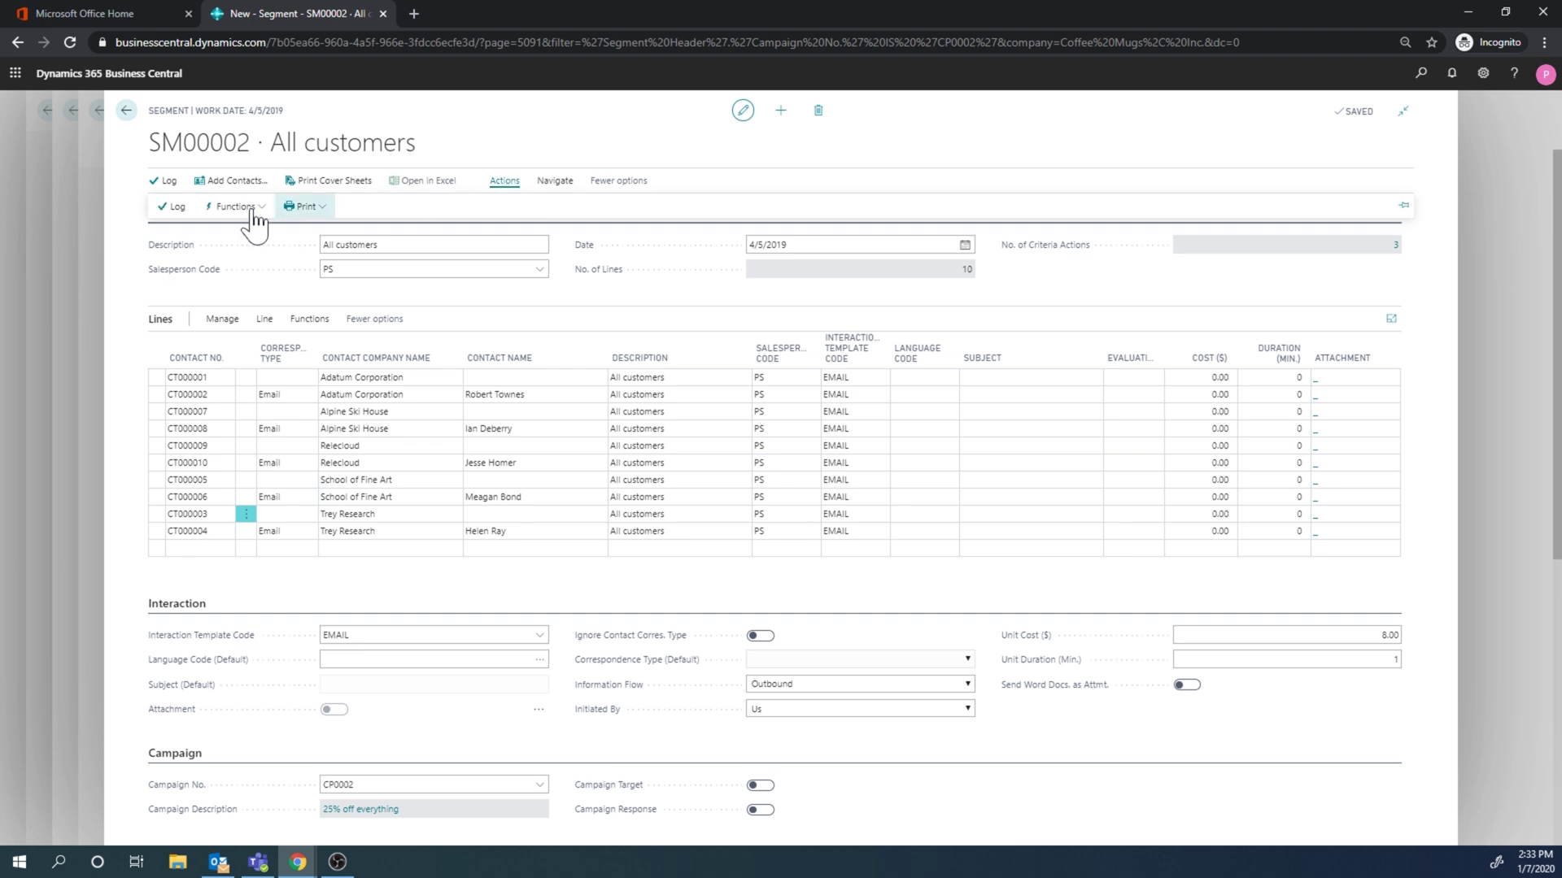
left_click(248, 209)
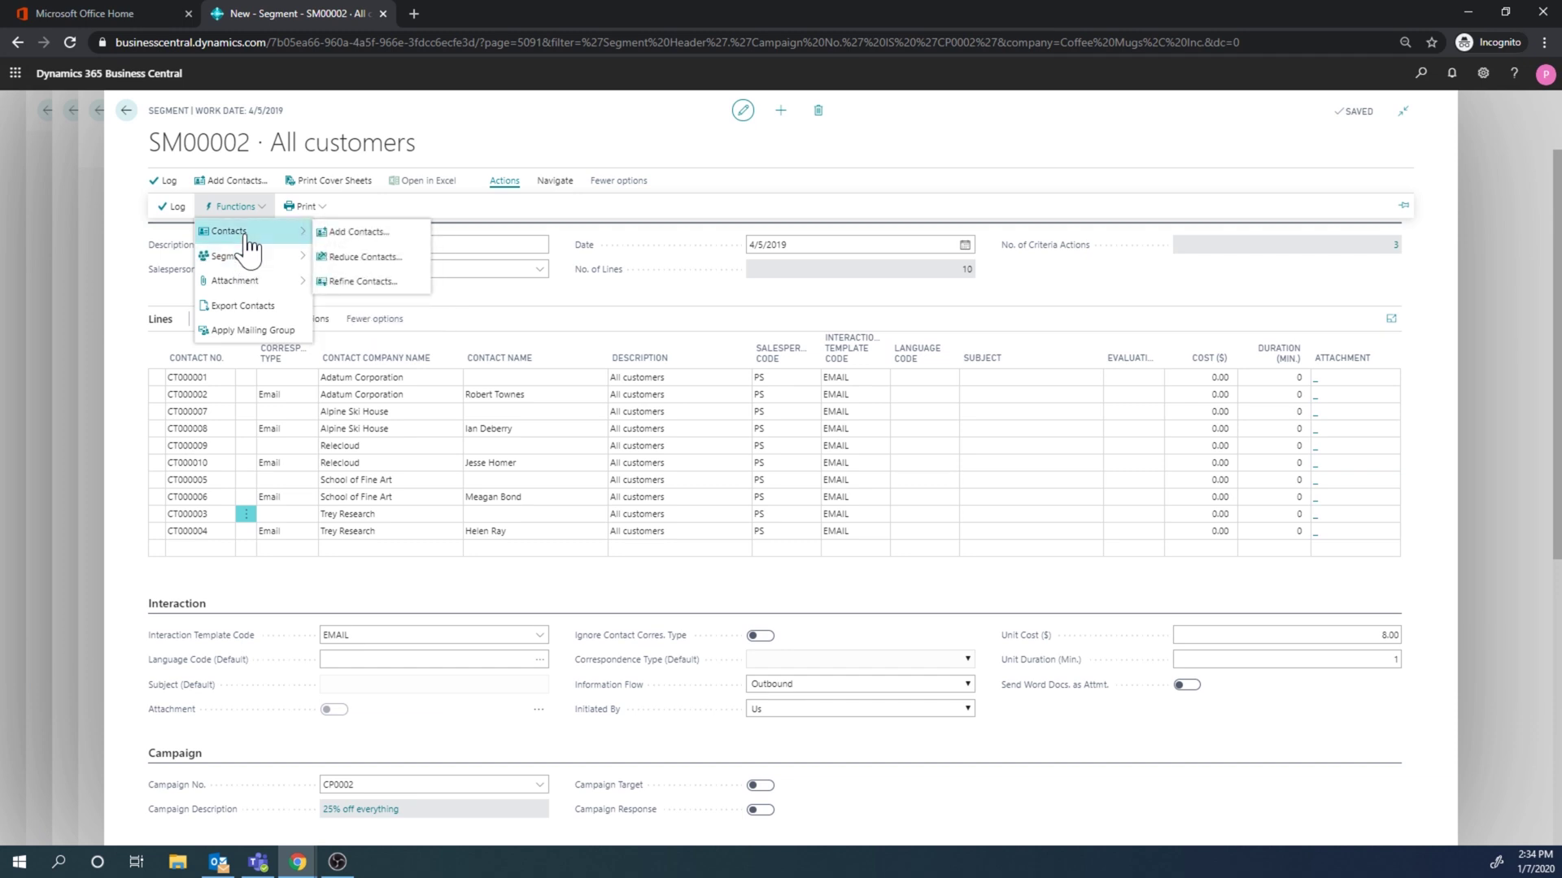
Create opportunities for all SM00002 contacts via Navigate > Segment and confirm.
left_click(559, 182)
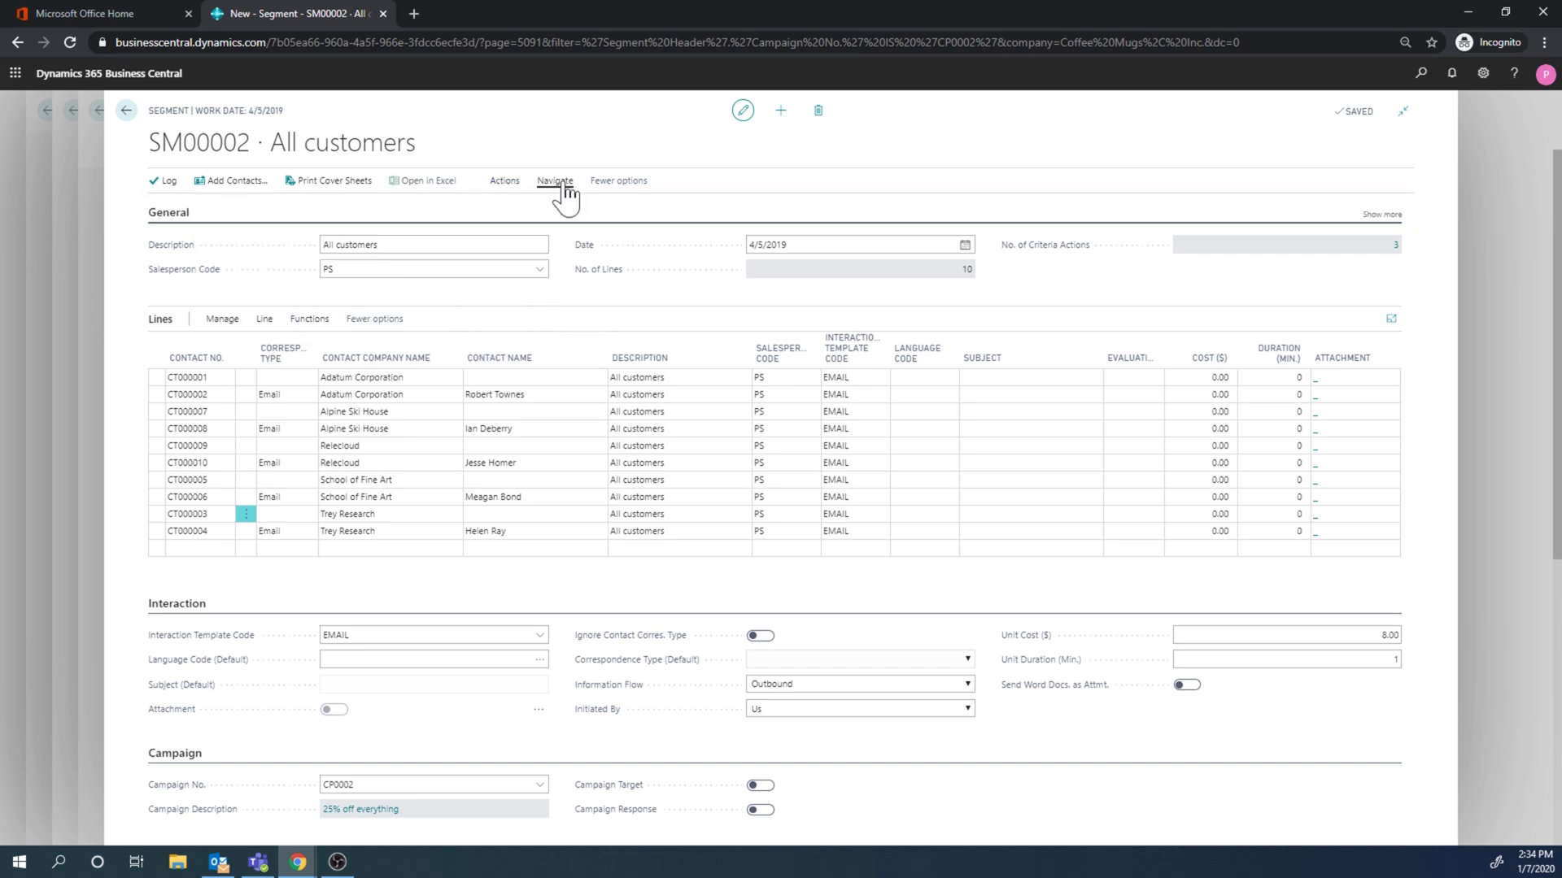
left_click(184, 208)
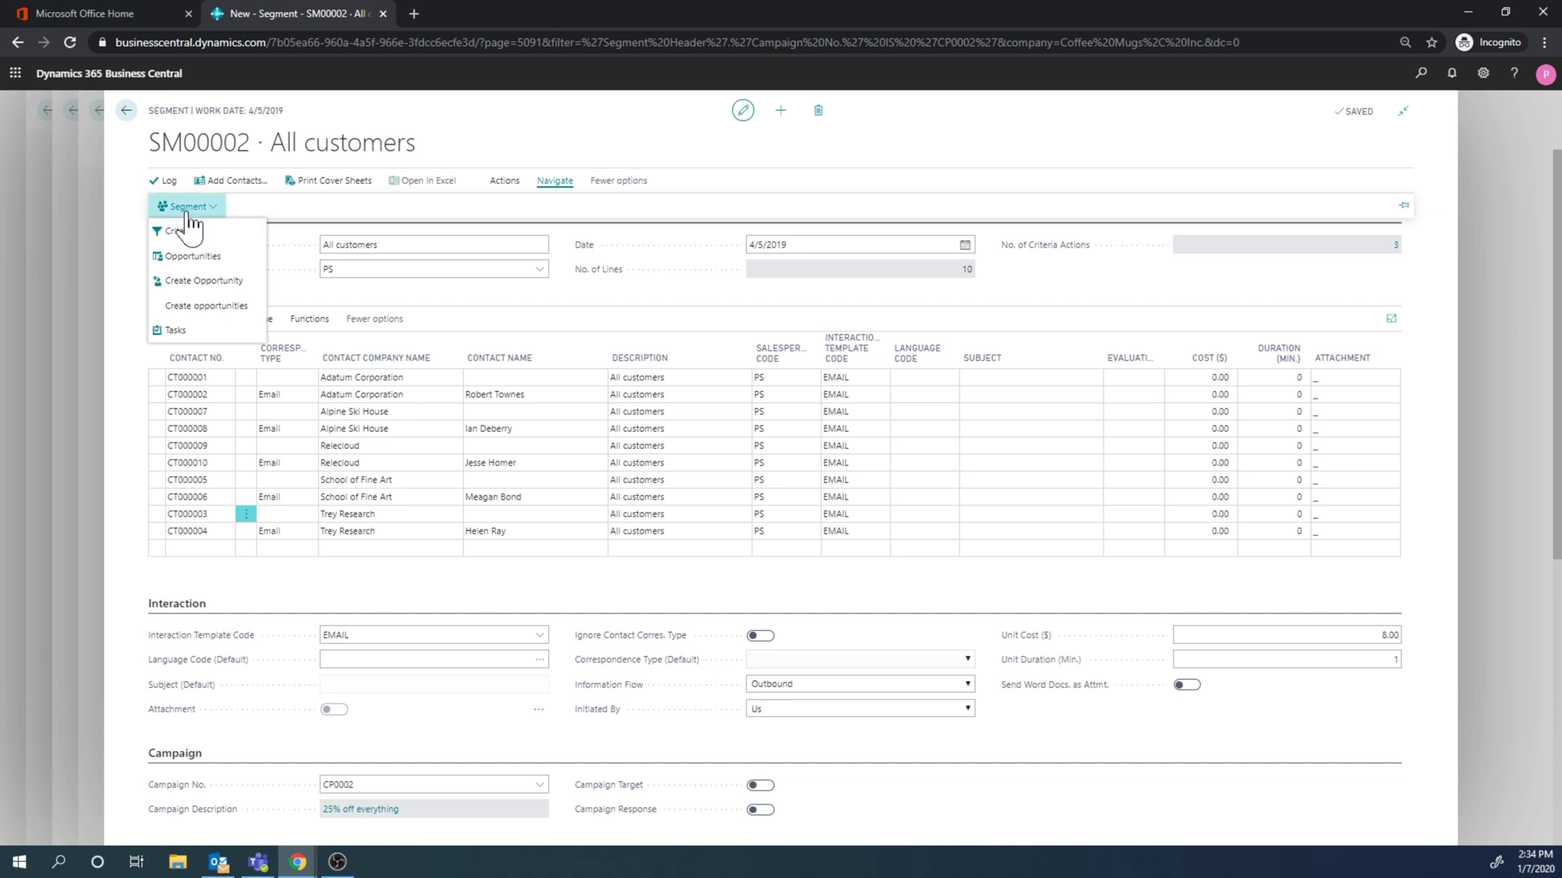
left_click(239, 308)
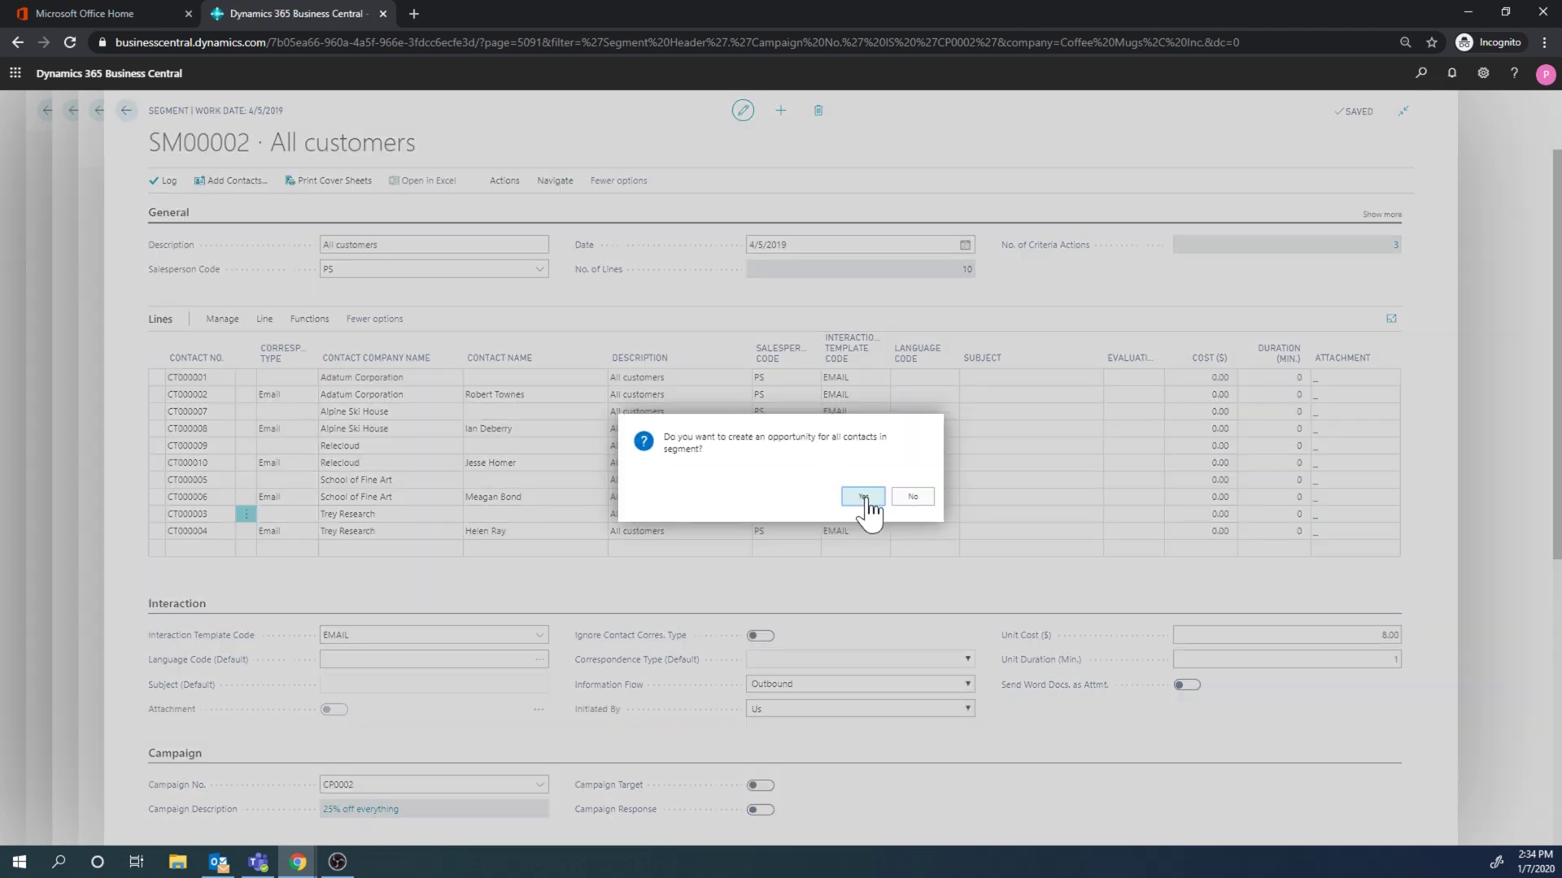
left_click(863, 497)
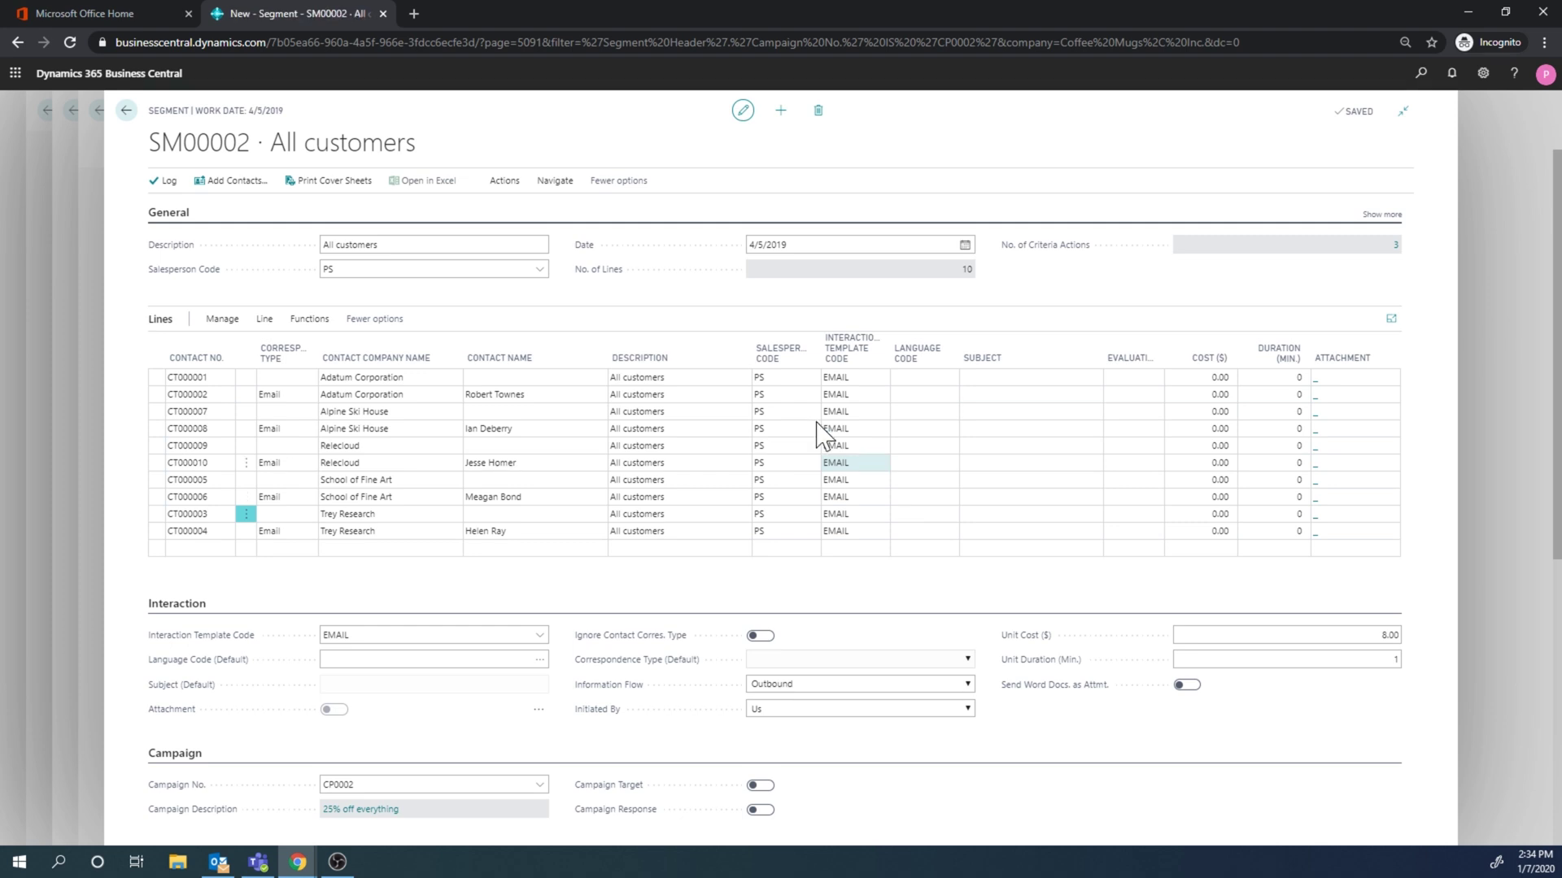